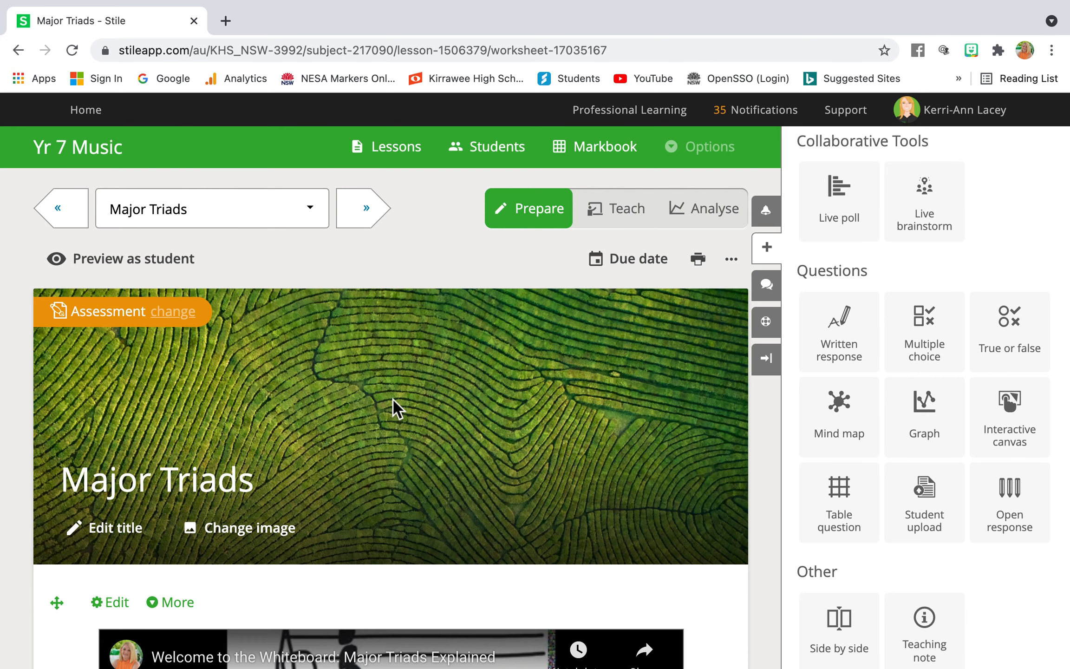
Open Question 1, the keyboard canvas about building a major triad, for editing.
{"action": "scroll", "coordinate": [393, 399], "scroll_direction": "down", "scroll_amount": 5}
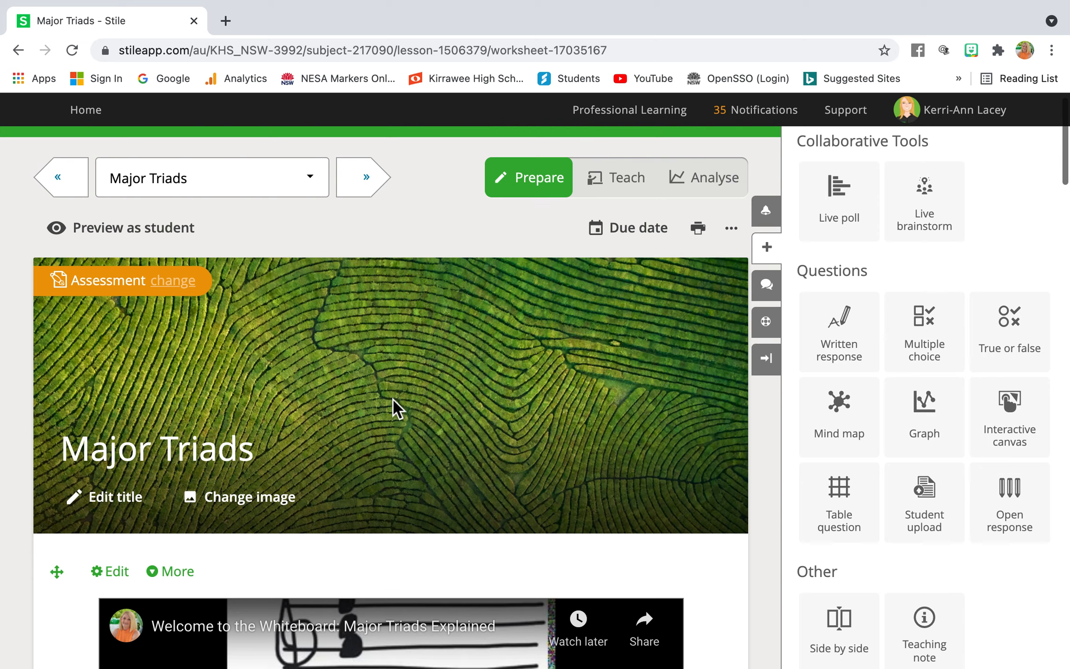
{"action": "scroll", "coordinate": [394, 408], "scroll_direction": "down", "scroll_amount": 4}
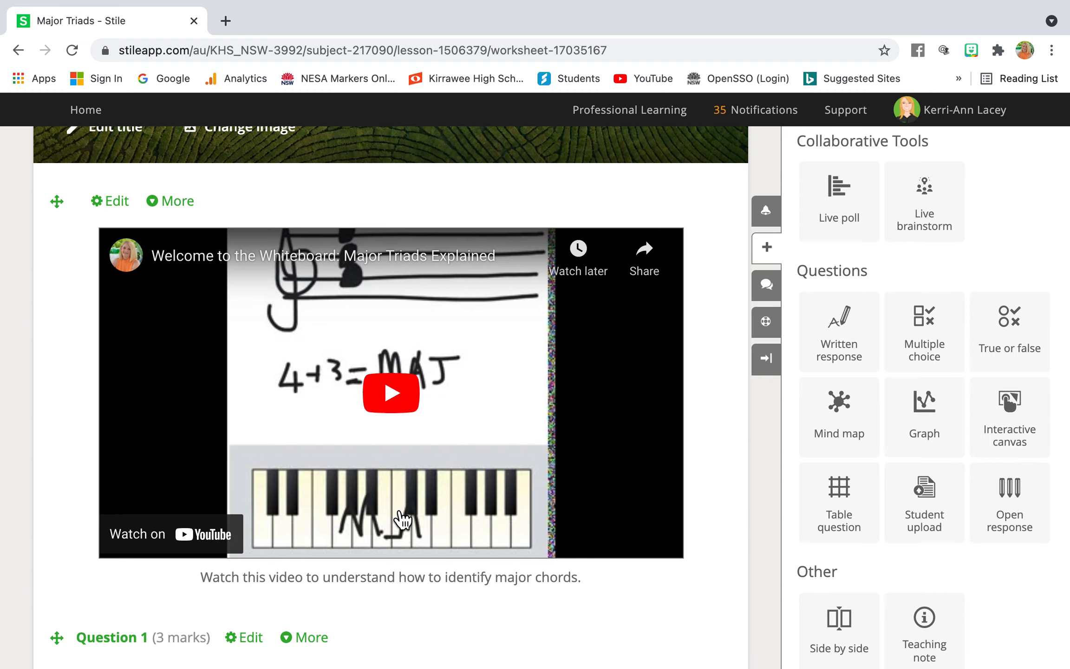
{"action": "scroll", "coordinate": [402, 519], "scroll_direction": "down", "scroll_amount": 10}
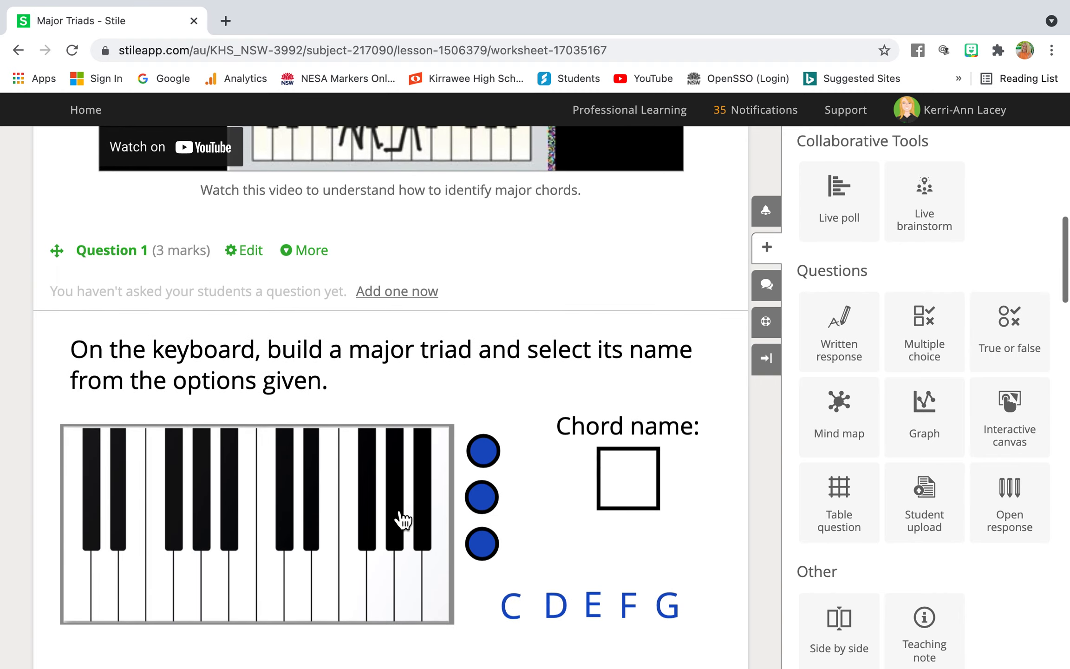
{"action": "scroll", "coordinate": [402, 519], "scroll_direction": "down", "scroll_amount": 1}
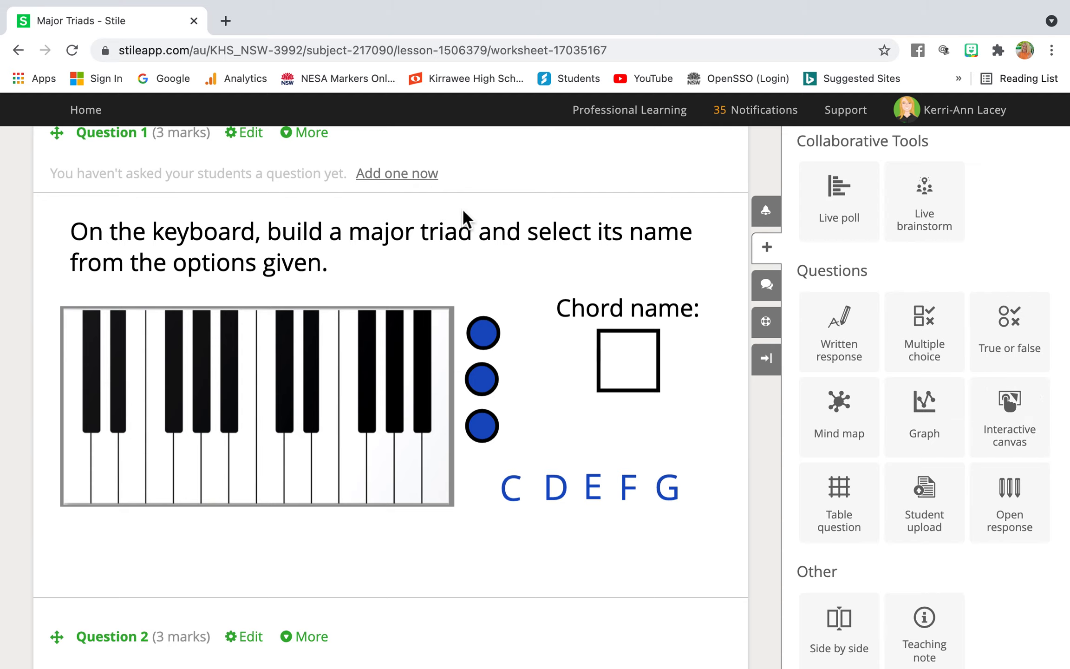
{"action": "left_click", "coordinate": [251, 134]}
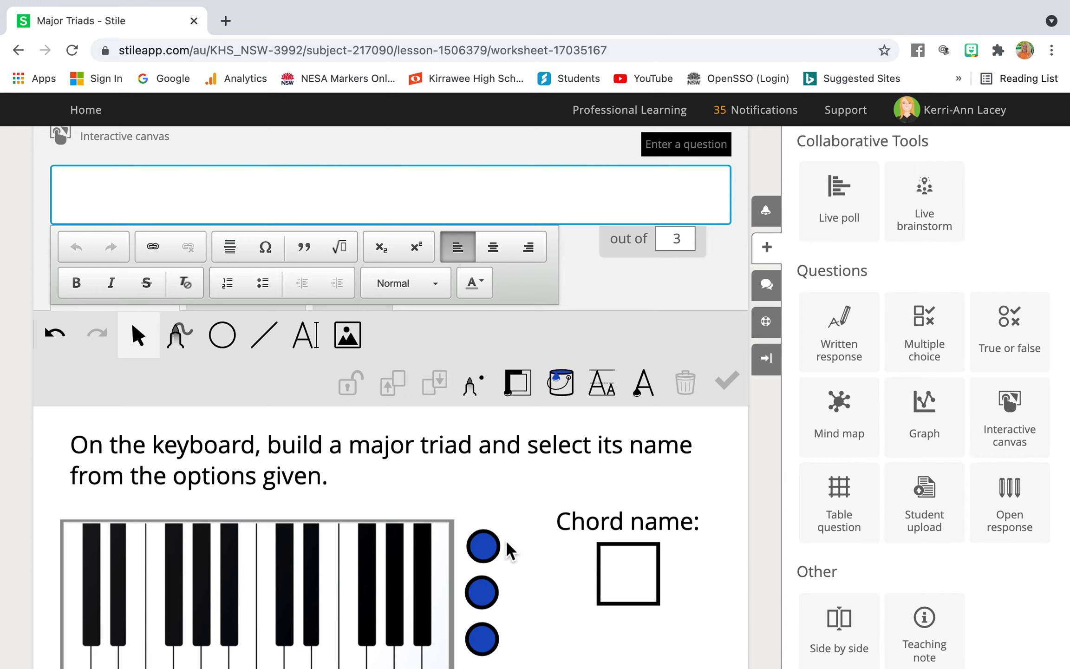
Unlock the instruction text above the keyboard and lock it again.
{"action": "scroll", "coordinate": [506, 557], "scroll_direction": "down", "scroll_amount": 3}
{"action": "scroll", "coordinate": [511, 553], "scroll_direction": "up", "scroll_amount": 3}
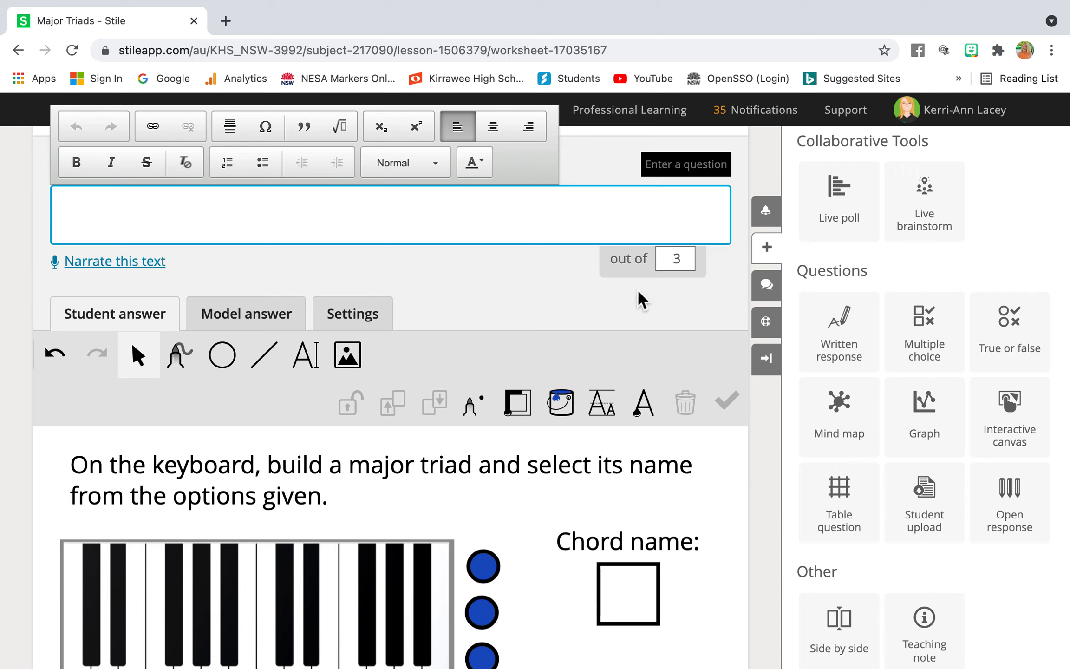
{"action": "scroll", "coordinate": [681, 307], "scroll_direction": "down", "scroll_amount": 3}
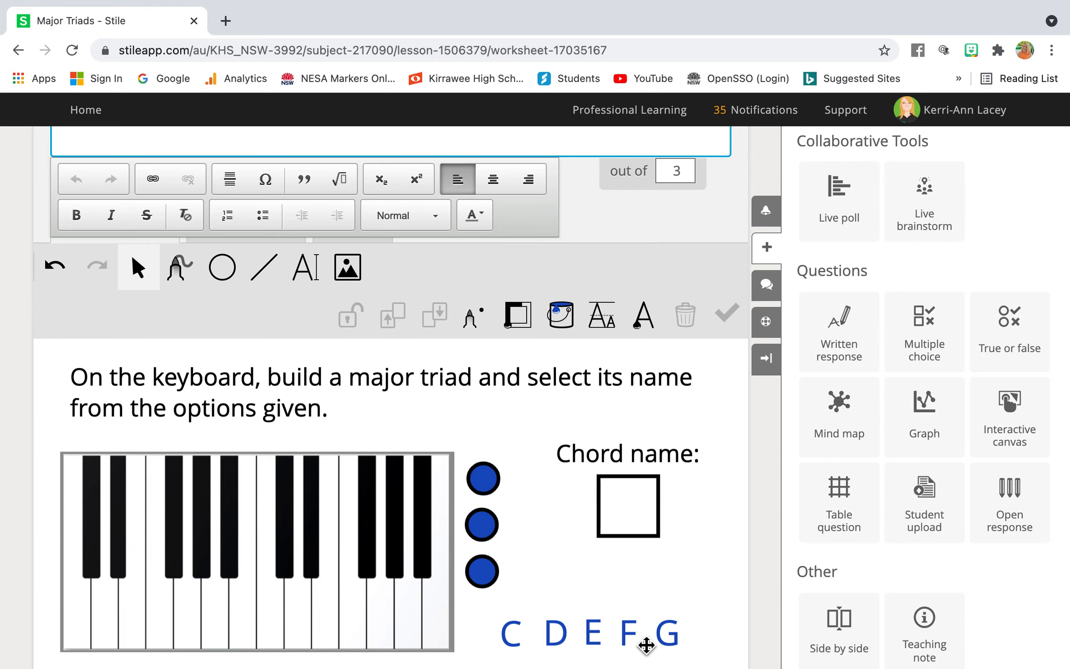
{"action": "left_click", "coordinate": [659, 227]}
{"action": "scroll", "coordinate": [623, 297], "scroll_direction": "down", "scroll_amount": 5}
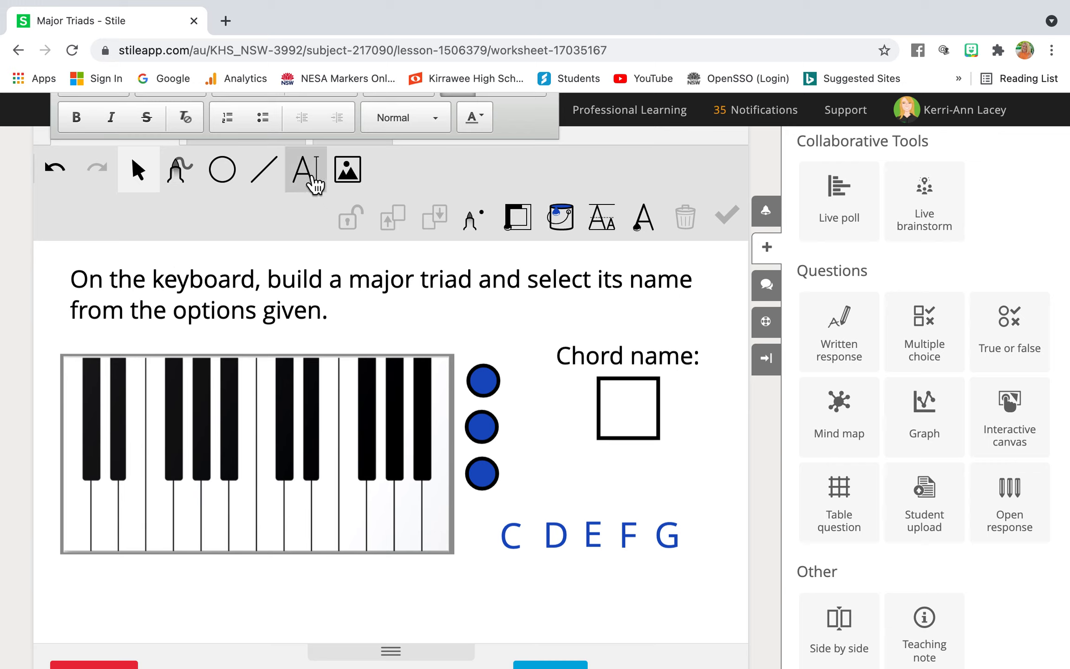
{"action": "left_click", "coordinate": [284, 309]}
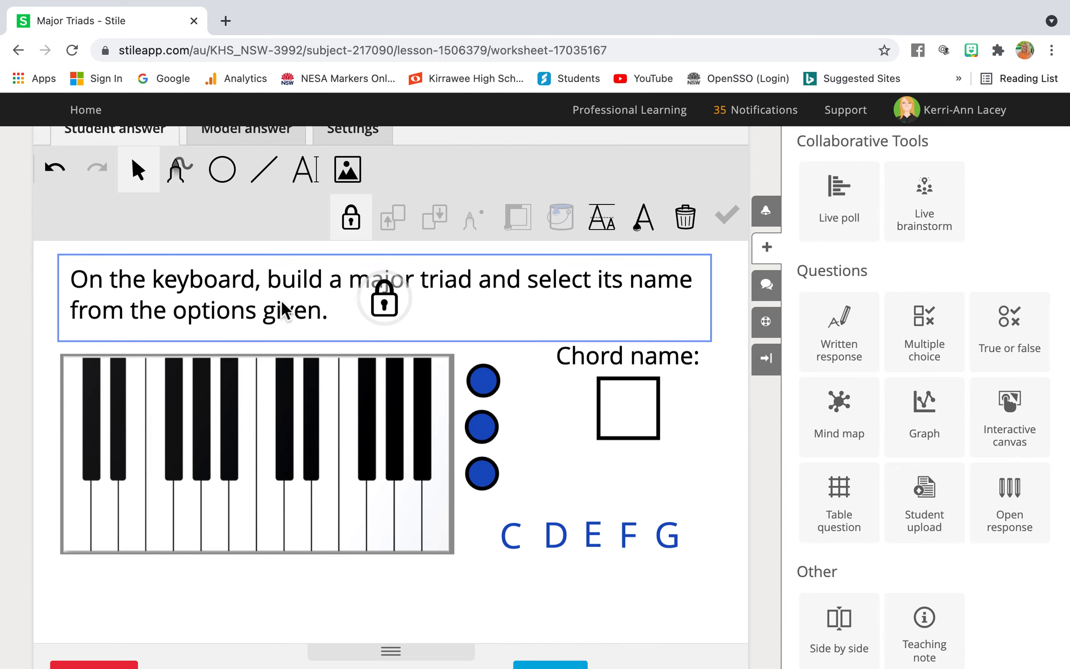
{"action": "left_click", "coordinate": [361, 229]}
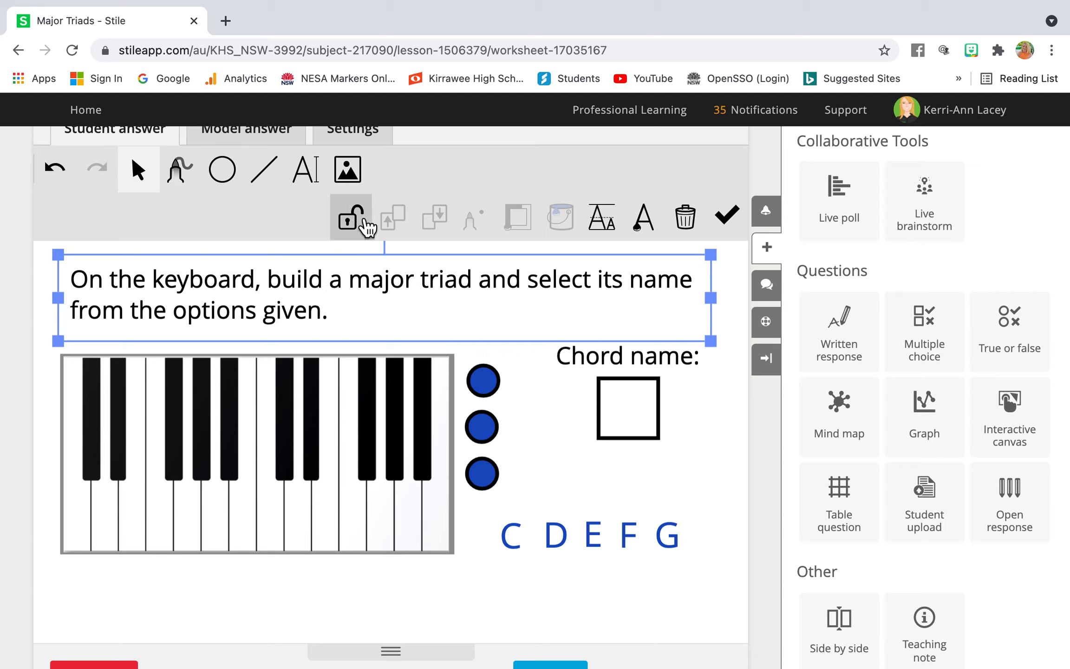
{"action": "left_click", "coordinate": [365, 222]}
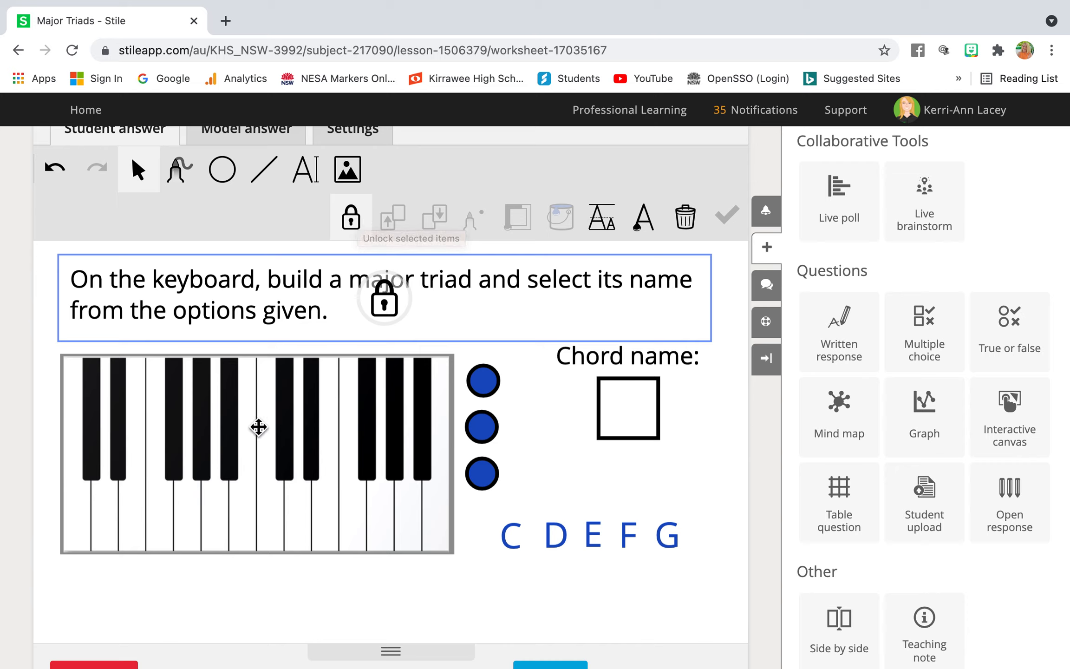
Lock the keyboard image in place on the canvas and deselect it.
{"action": "left_click", "coordinate": [253, 434]}
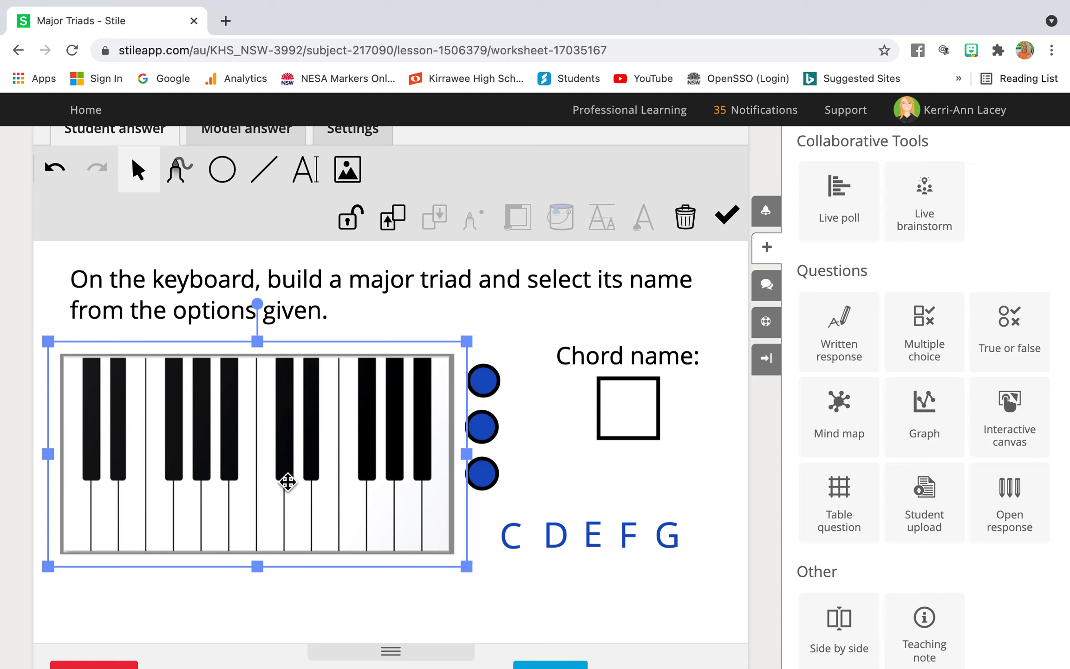
{"action": "left_click", "coordinate": [352, 233]}
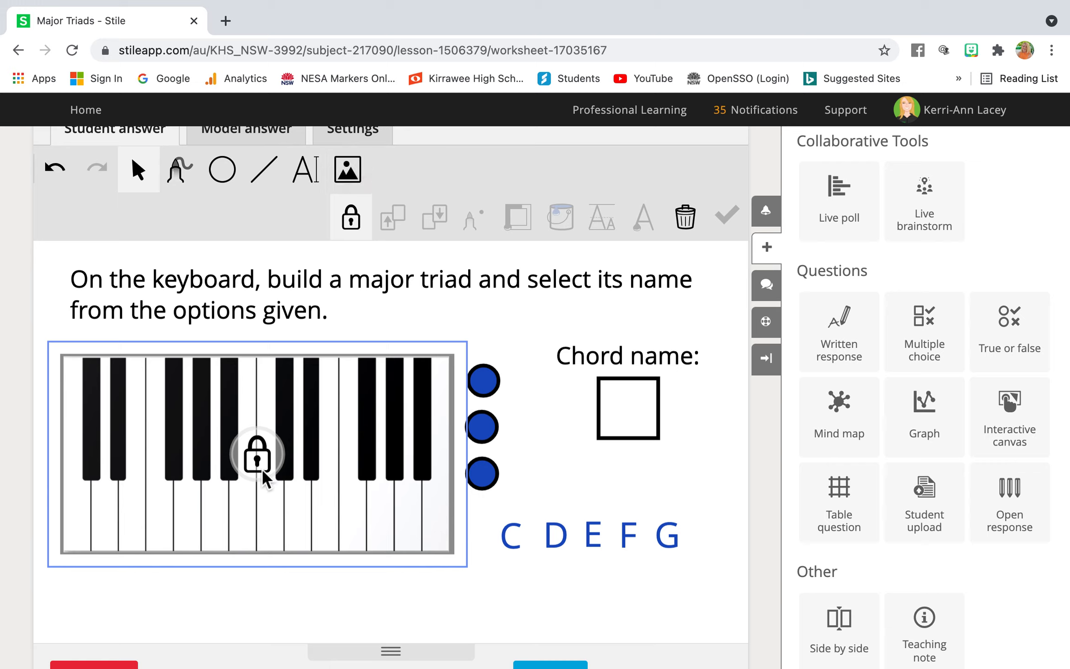
{"action": "left_click", "coordinate": [555, 469]}
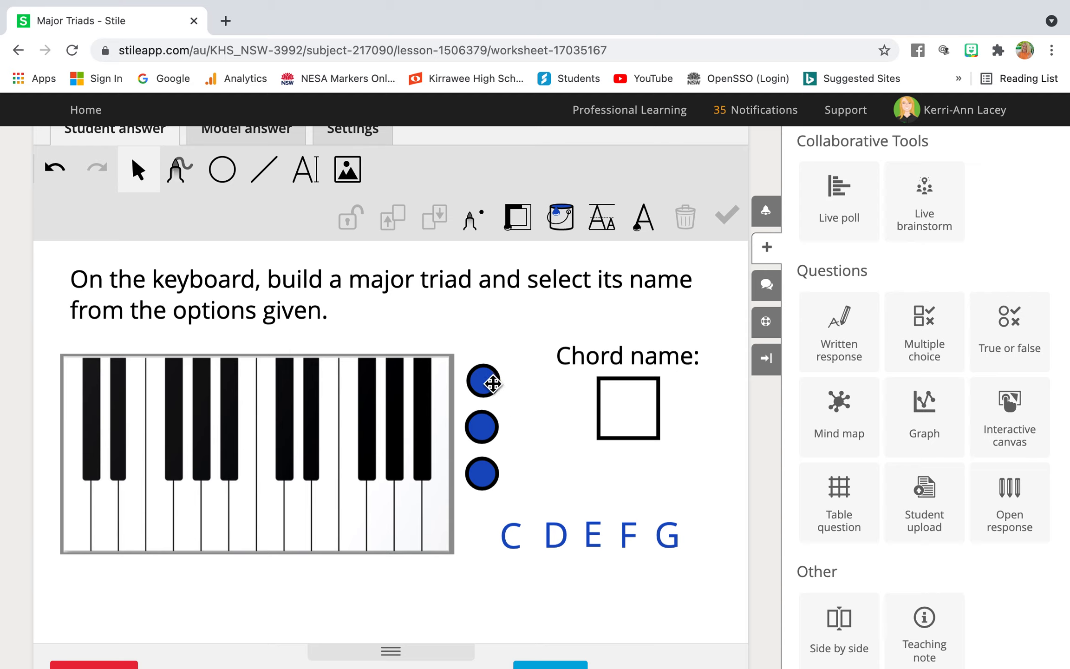
Move the top blue circle onto the keyboard's fourth white key and lock it there.
{"action": "left_click", "coordinate": [492, 382]}
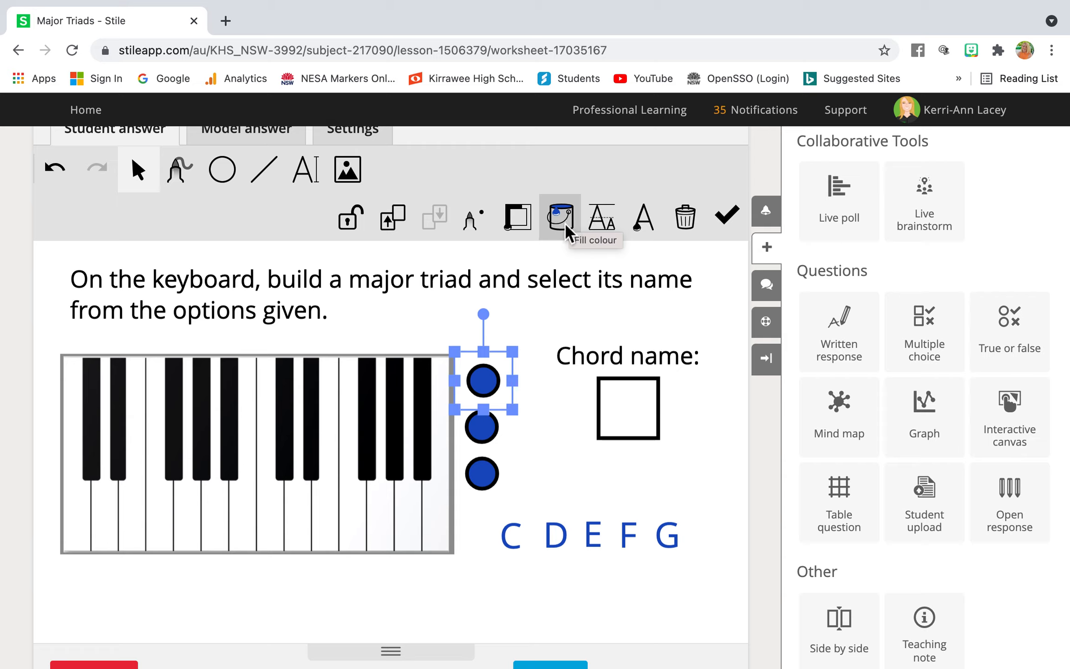
{"action": "left_click_drag", "start_coordinate": [488, 383], "coordinate": [170, 537]}
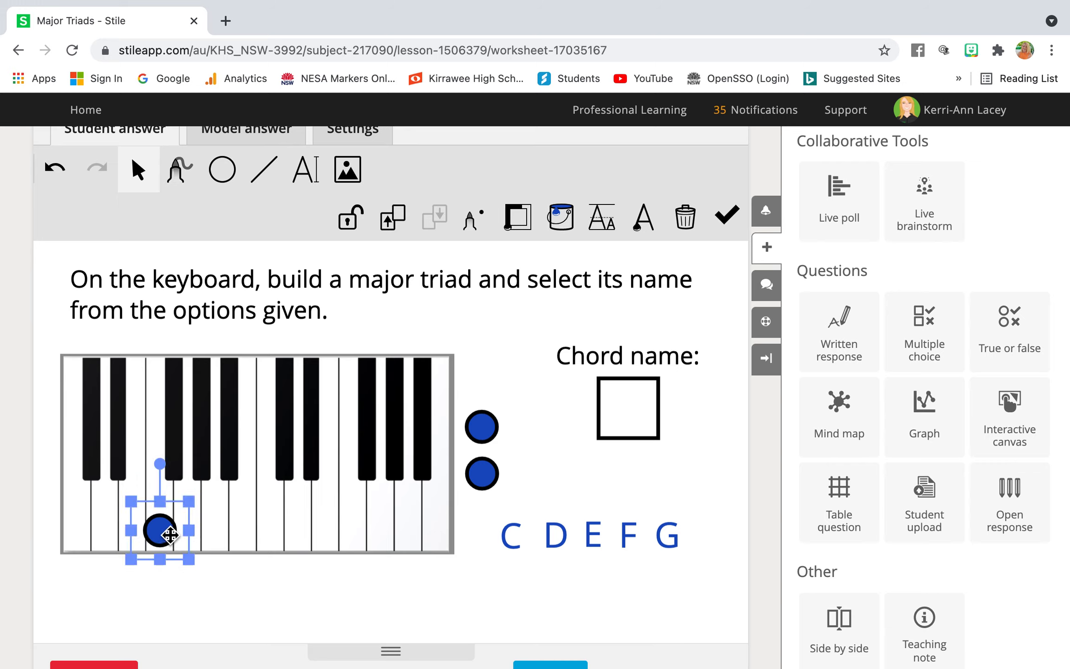
{"action": "left_click", "coordinate": [355, 219]}
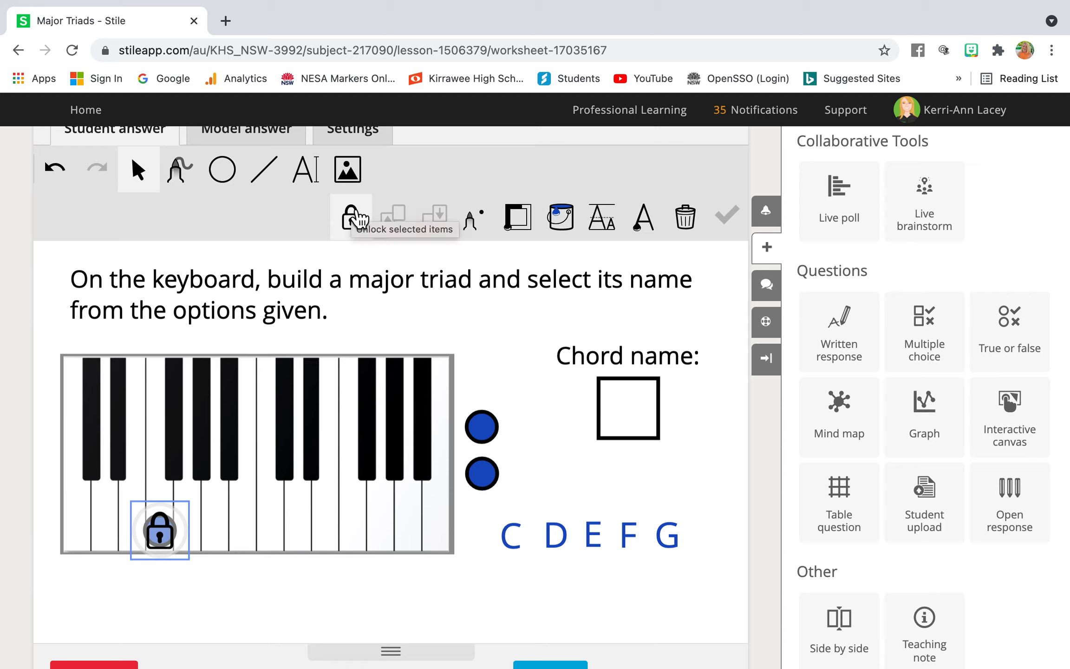
{"action": "left_click", "coordinate": [521, 342]}
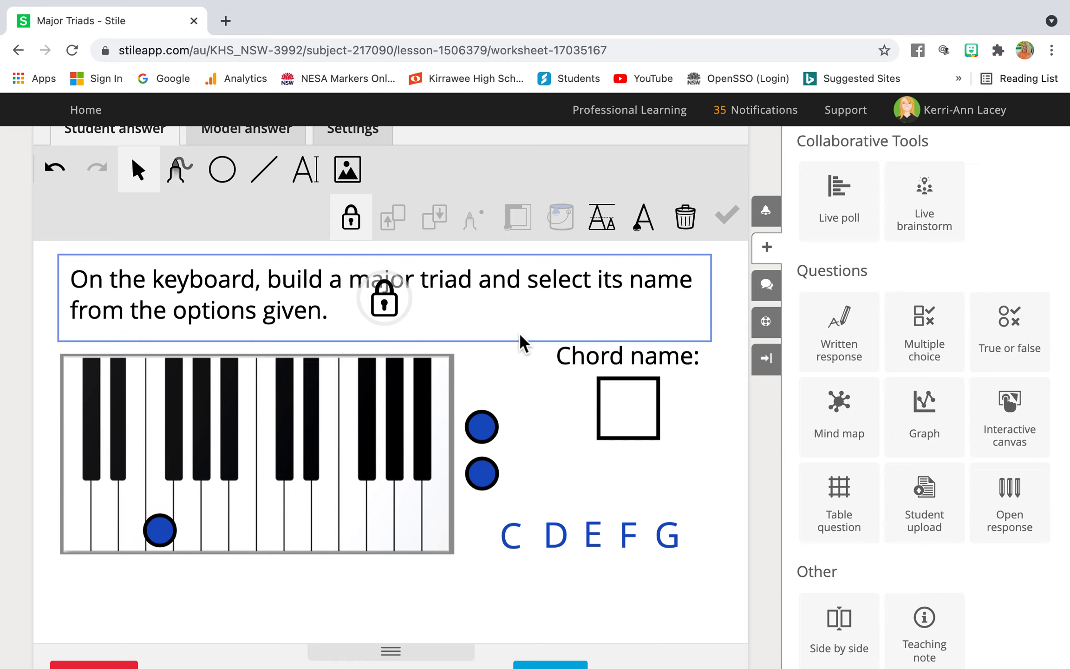
{"action": "left_click", "coordinate": [524, 390]}
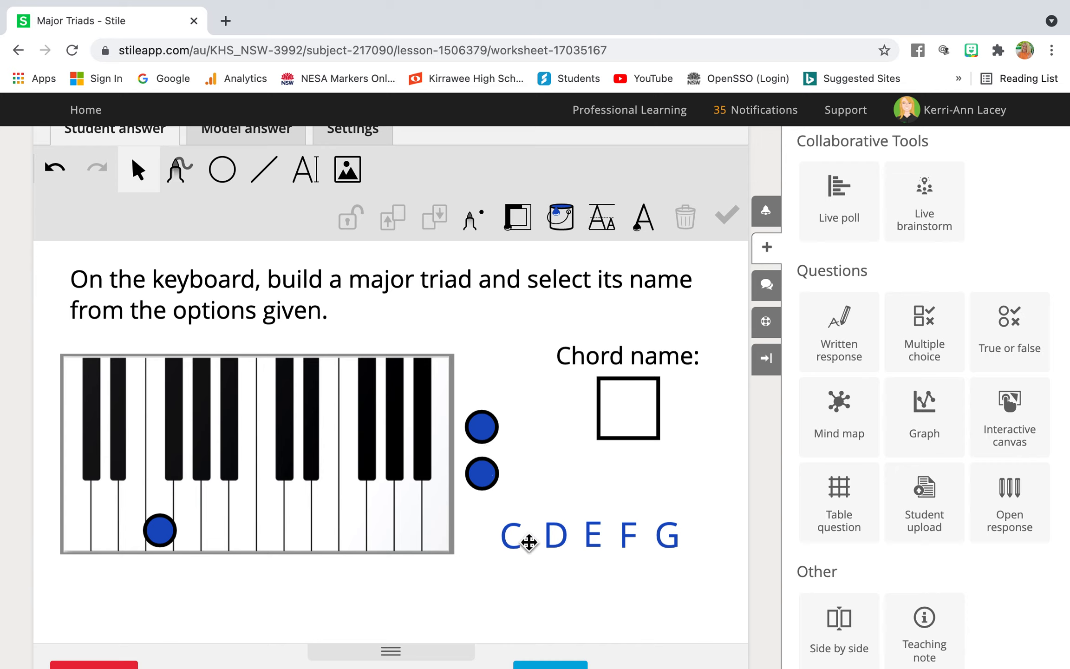
Check the lock state of the "Chord name:" label, the keyboard image and the empty answer box.
{"action": "left_click", "coordinate": [612, 357]}
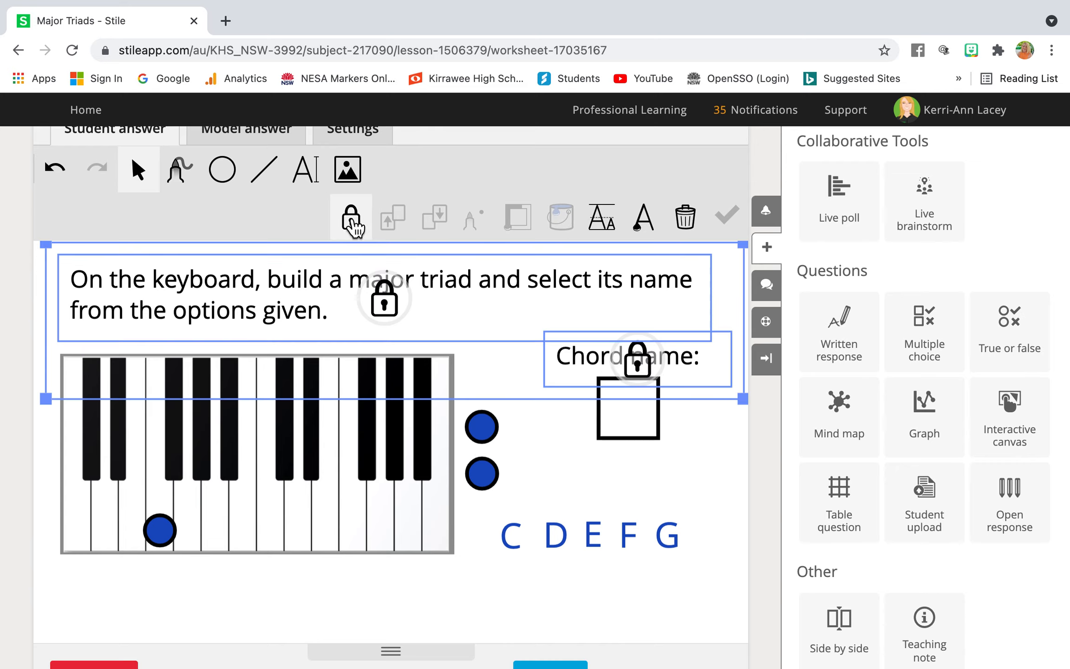
{"action": "left_click", "coordinate": [641, 437]}
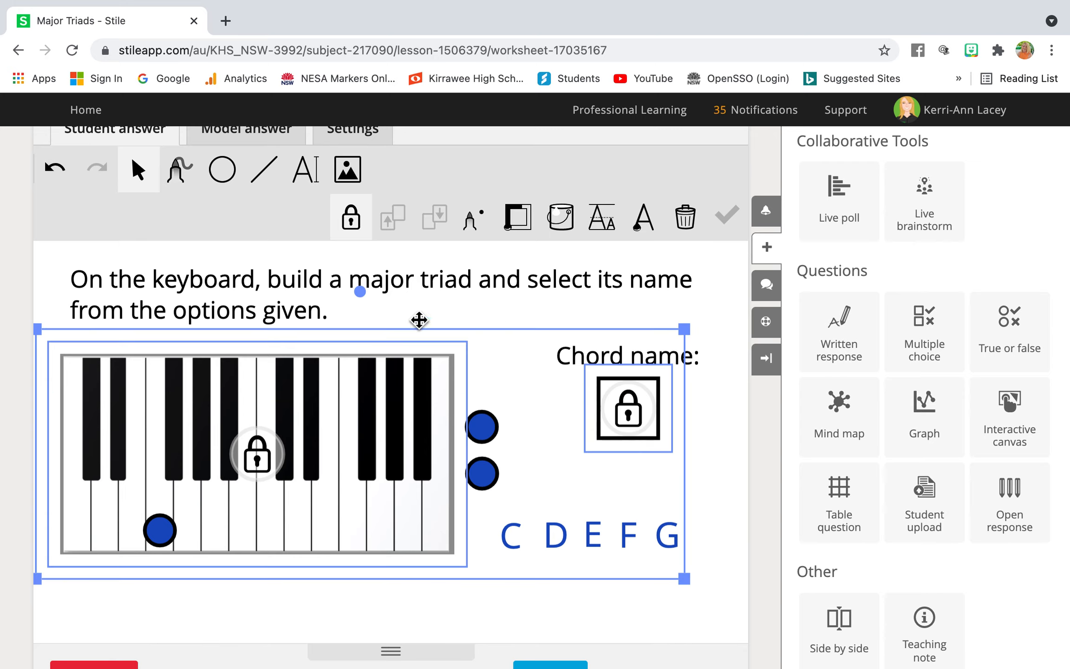
{"action": "left_click", "coordinate": [228, 174]}
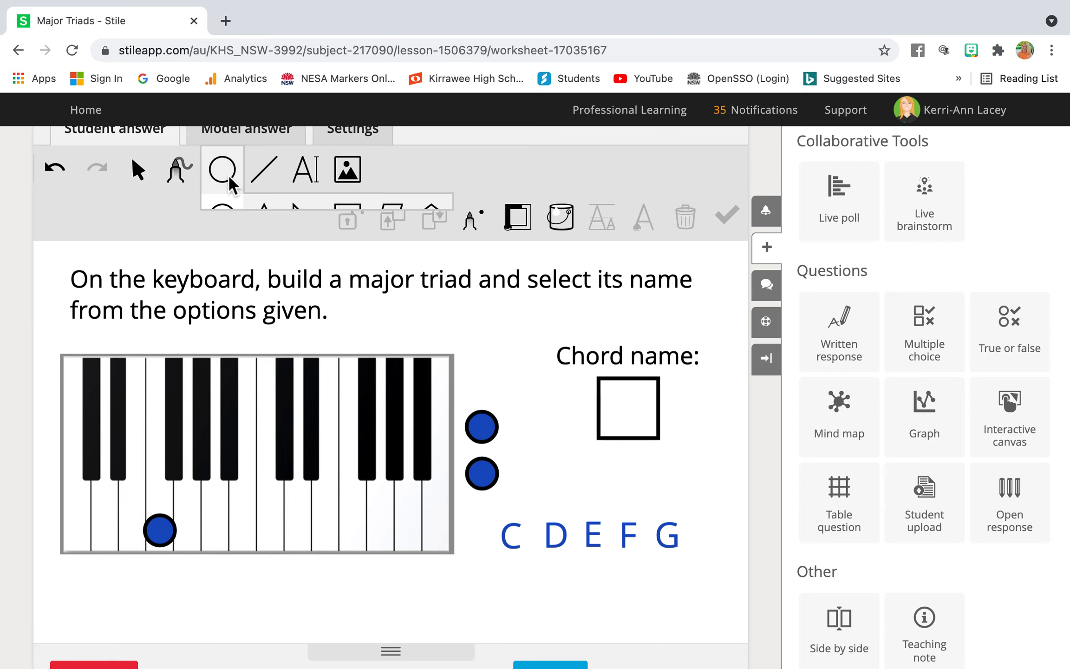
{"action": "left_click", "coordinate": [224, 175]}
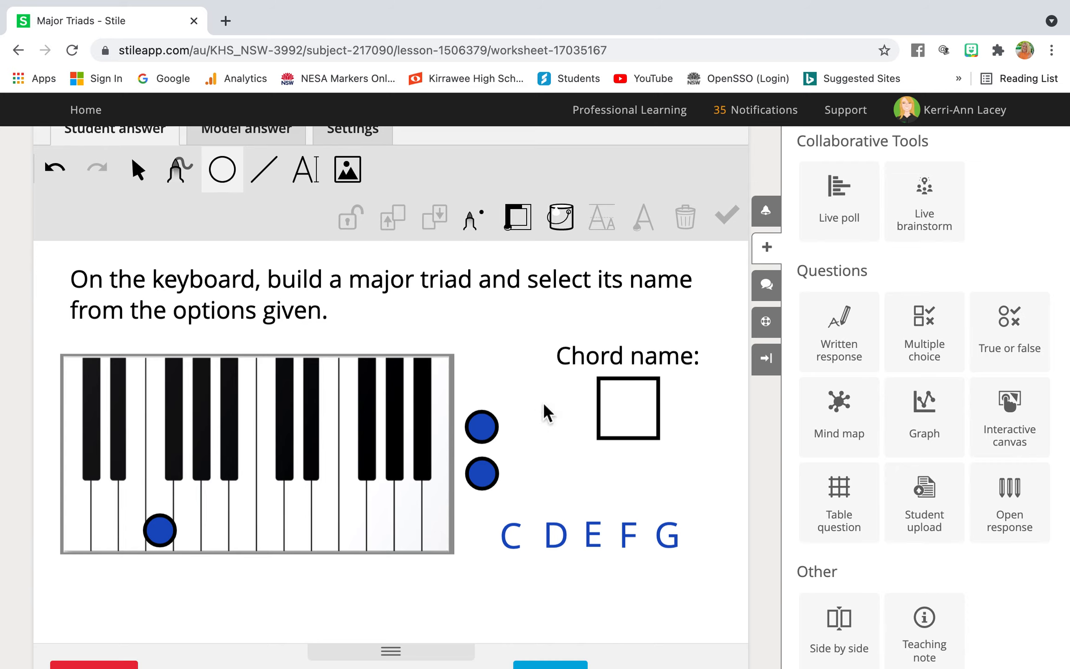
{"action": "left_click", "coordinate": [633, 397]}
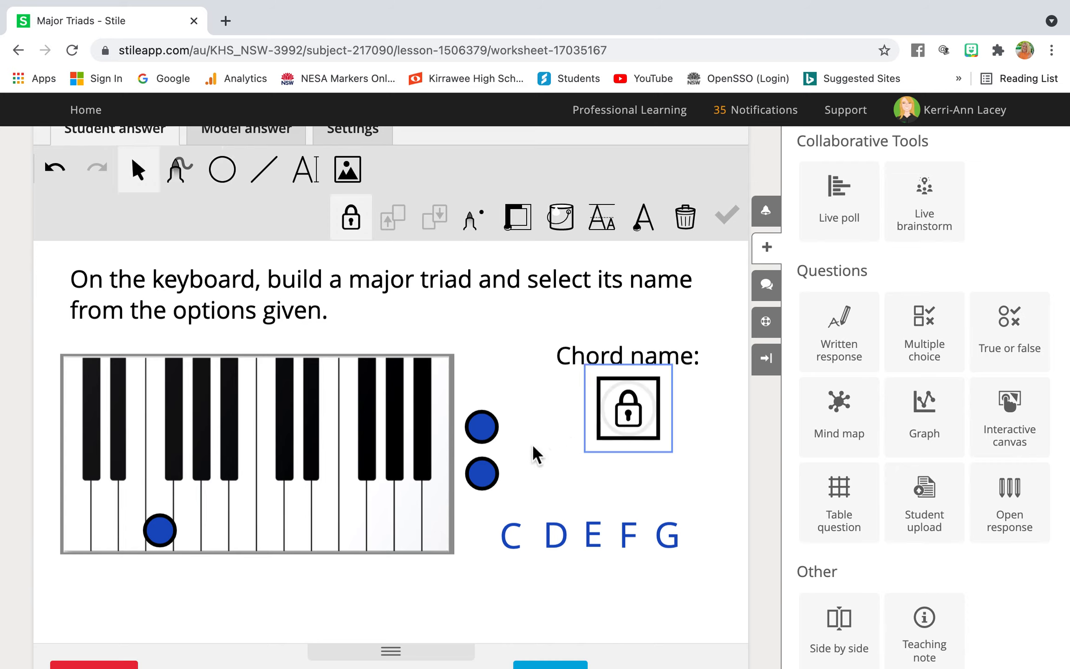
{"action": "left_click", "coordinate": [559, 445]}
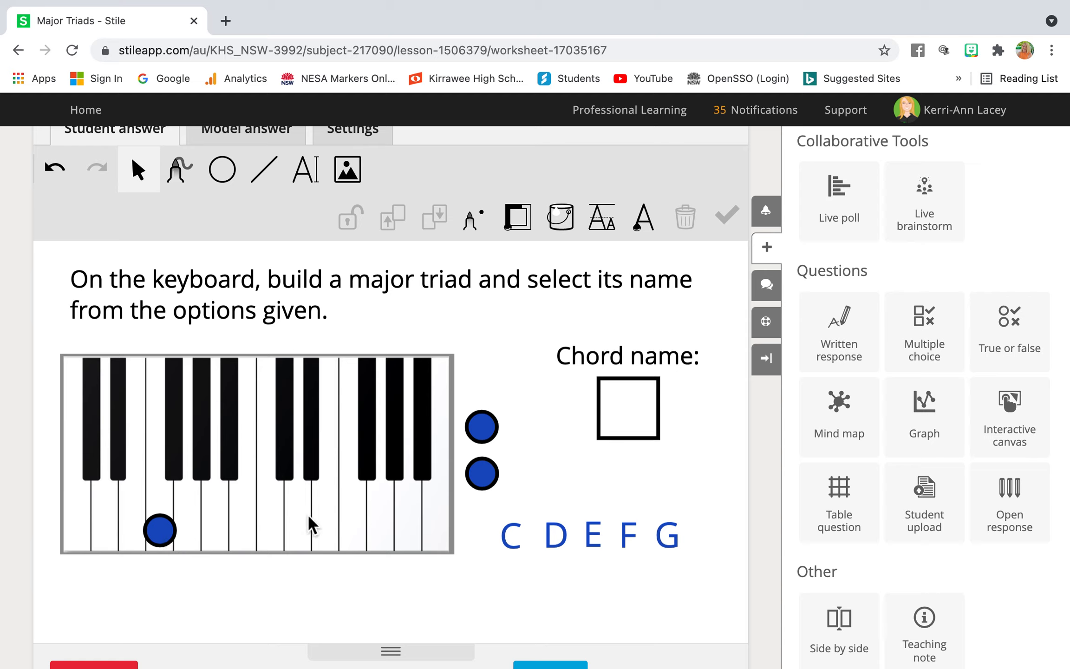
Delete the drop zone assigned to the letter F in the chord name box.
{"action": "left_click", "coordinate": [630, 543]}
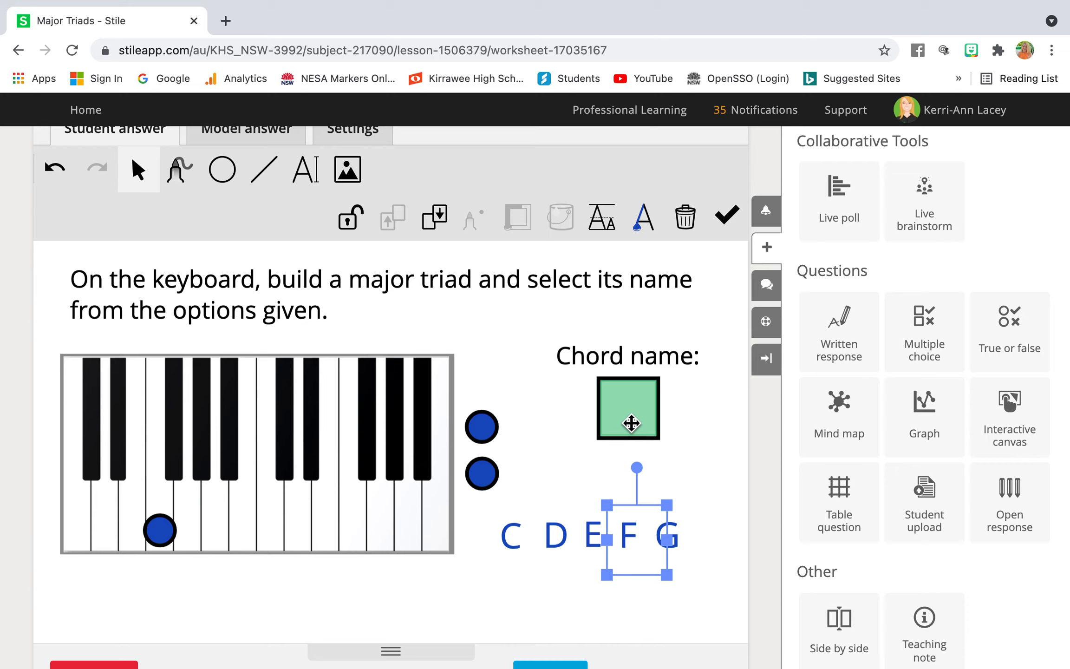
{"action": "left_click", "coordinate": [631, 424]}
{"action": "key", "text": "Delete"}
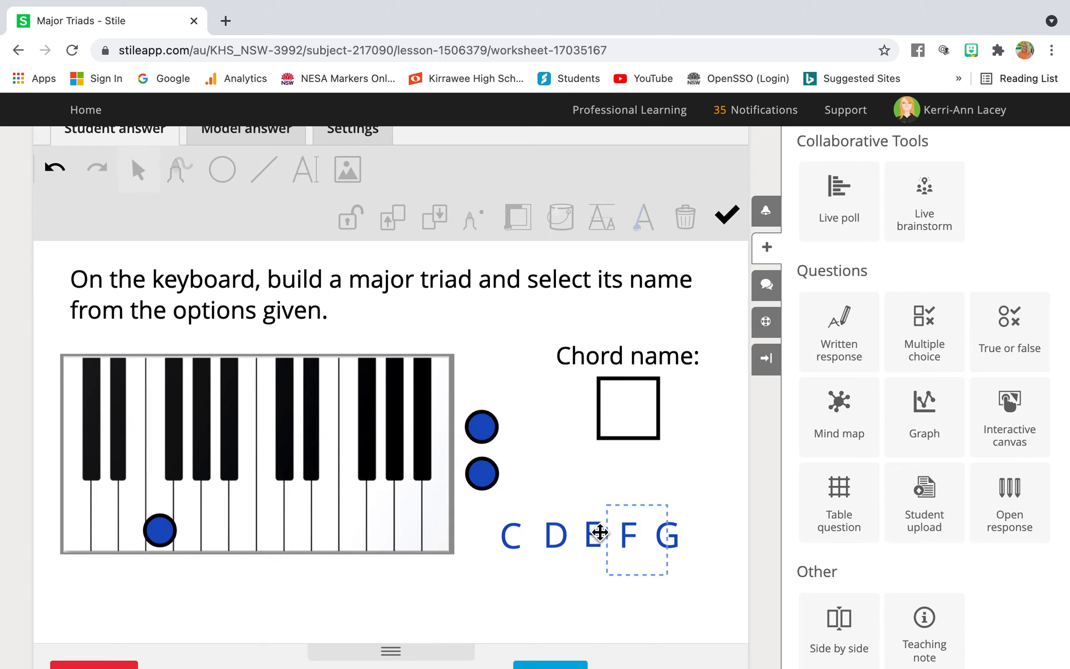
Give the letter F a drop zone filling the chord name box, with dragging there marked as Correct.
{"action": "left_click", "coordinate": [168, 530]}
{"action": "left_click", "coordinate": [625, 539]}
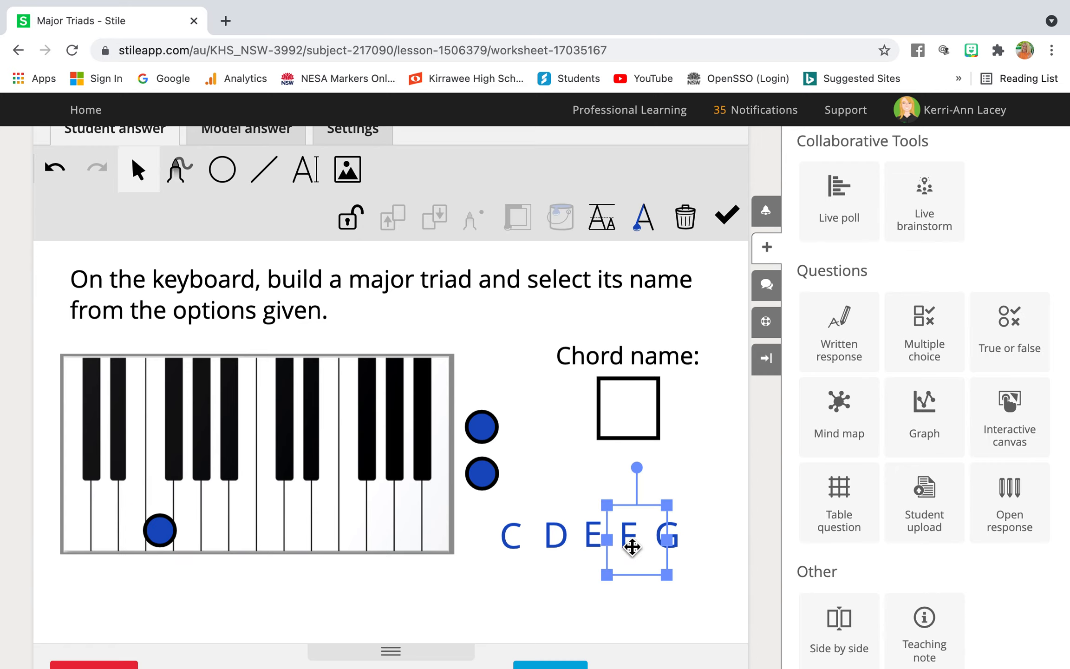
{"action": "left_click", "coordinate": [729, 218]}
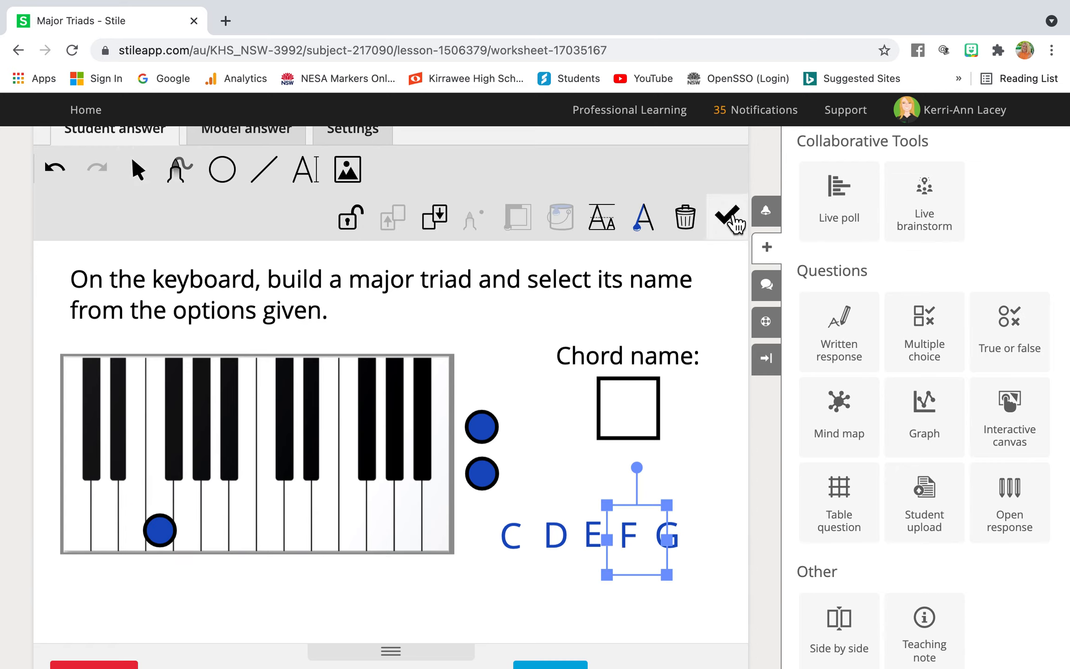
{"action": "left_click", "coordinate": [603, 382]}
{"action": "left_click_drag", "start_coordinate": [621, 399], "coordinate": [658, 432]}
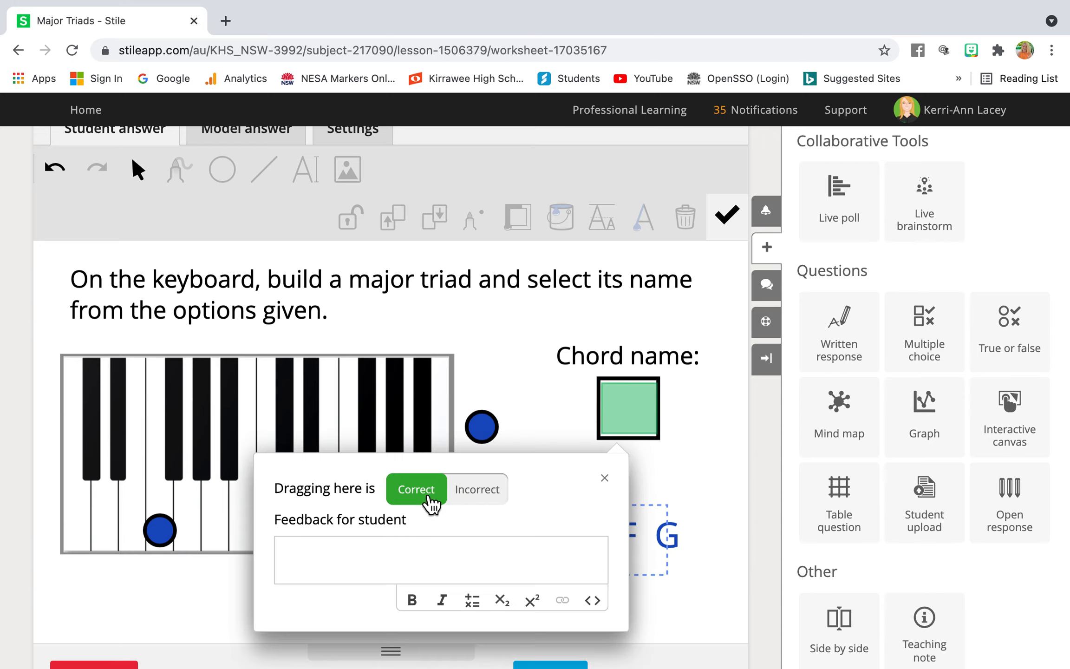
{"action": "left_click", "coordinate": [604, 478]}
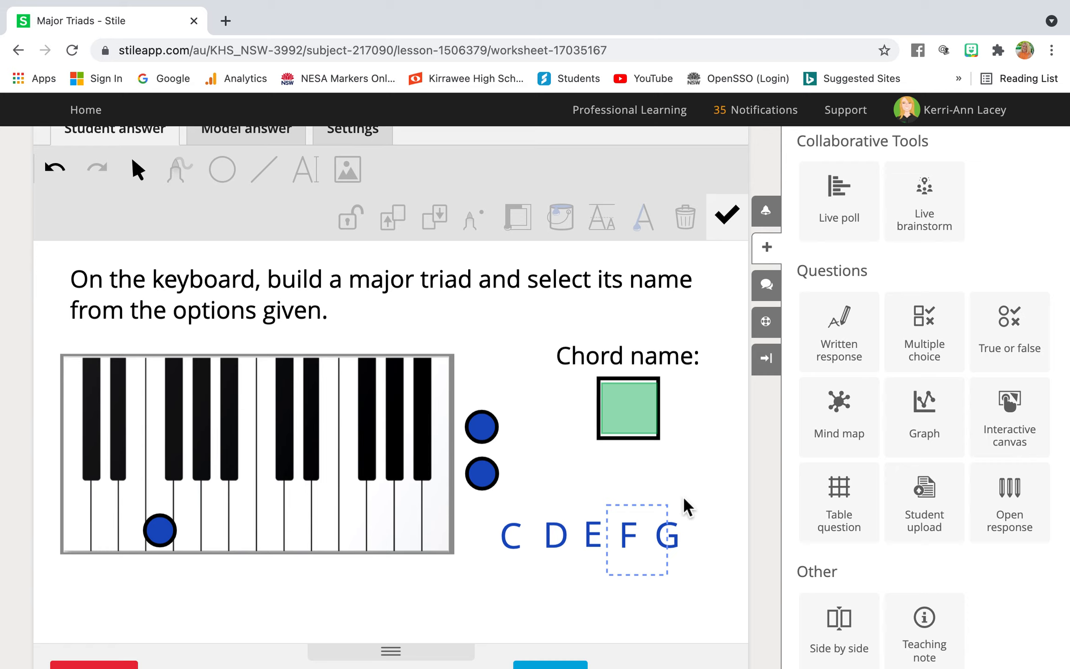
Give the letter G a copy of F's drop zone in the chord name box, with dragging there marked as Incorrect.
{"action": "left_click", "coordinate": [674, 536]}
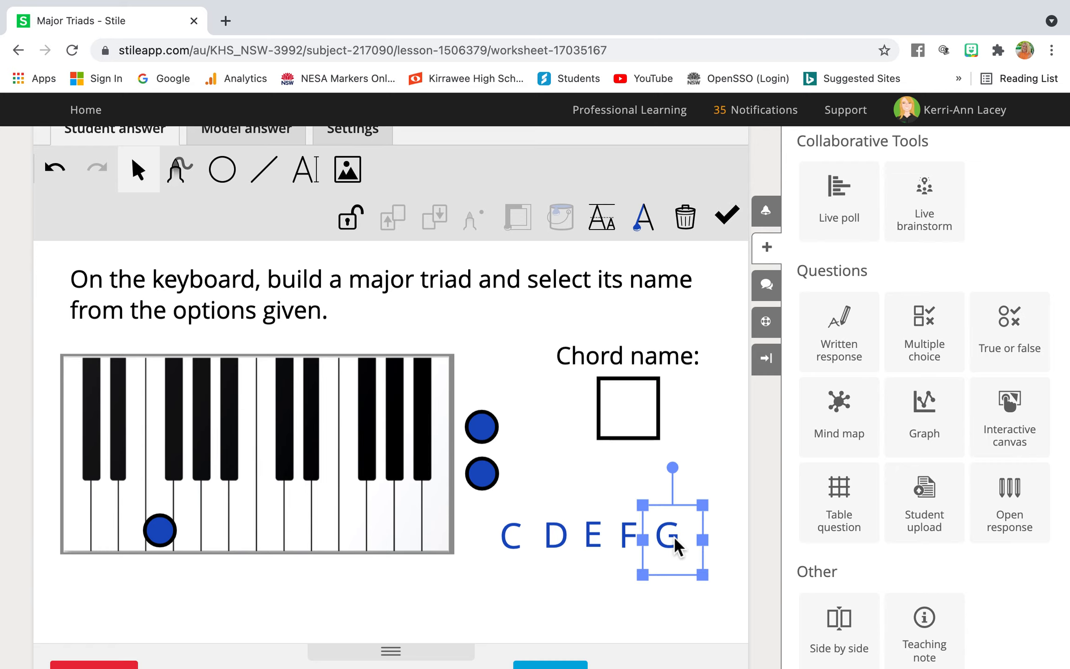
{"action": "left_click", "coordinate": [630, 420]}
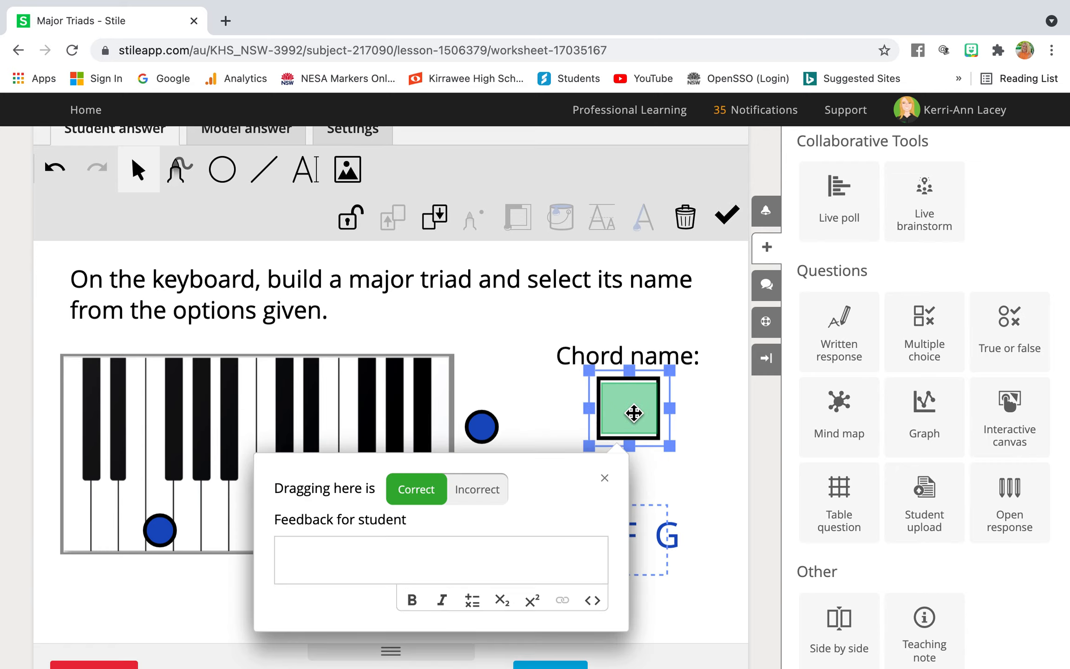
{"action": "left_click", "coordinate": [678, 546]}
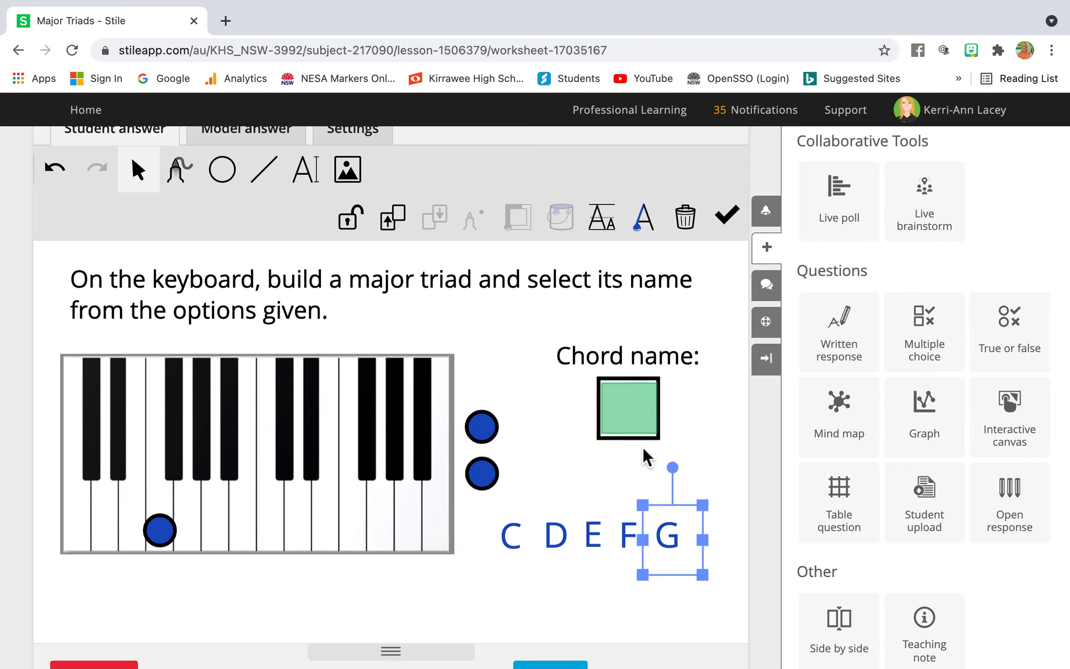
{"action": "left_click", "coordinate": [639, 408]}
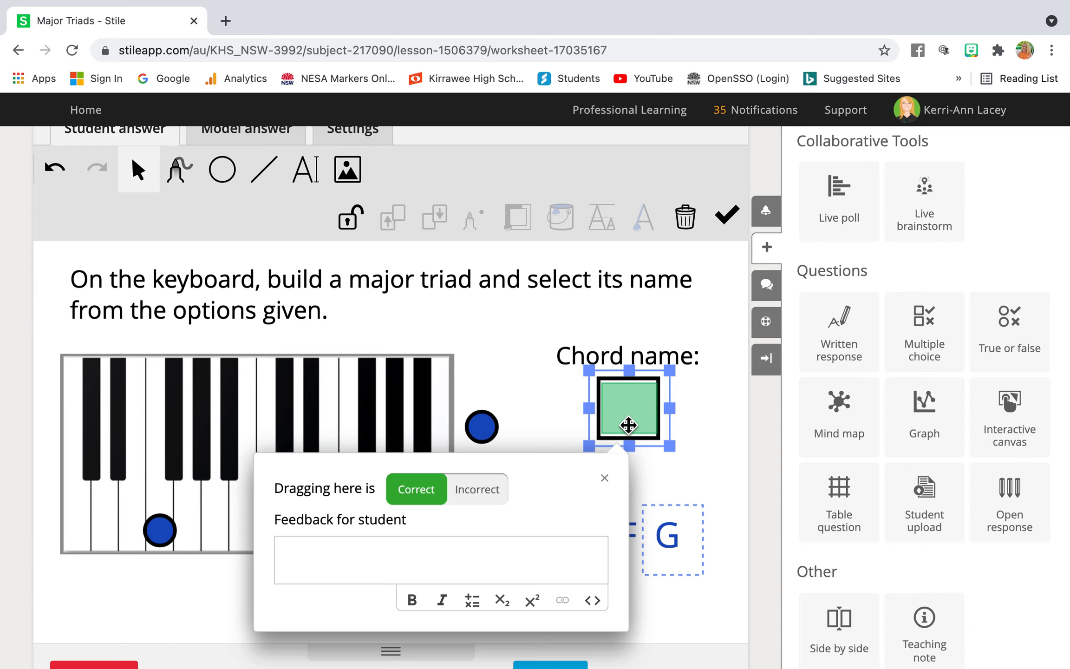
{"action": "left_click", "coordinate": [493, 496]}
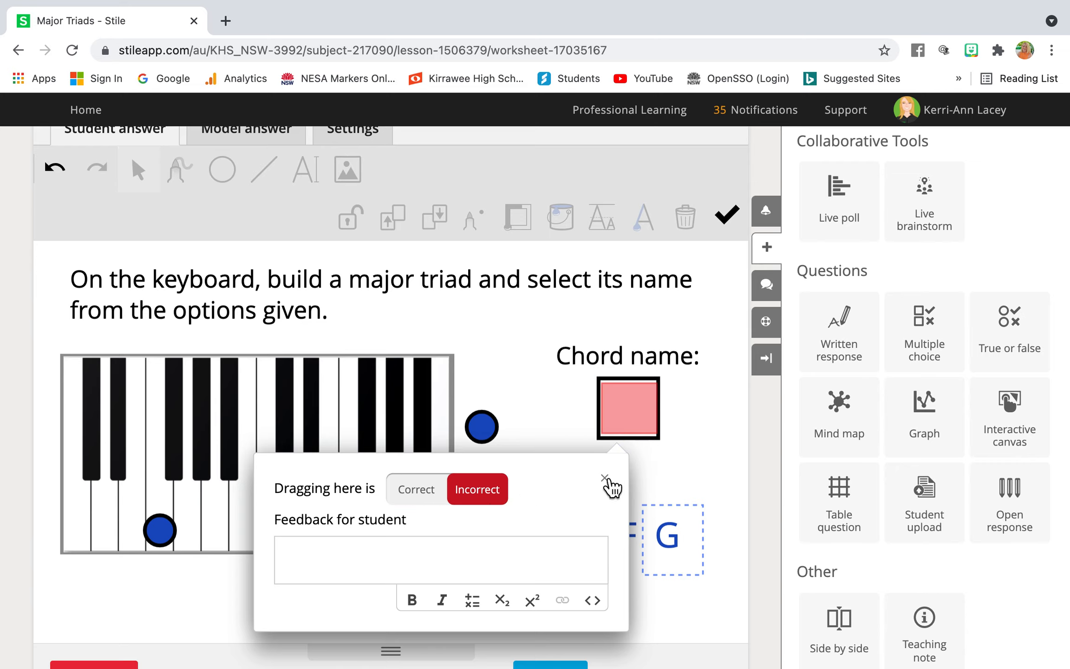
{"action": "left_click", "coordinate": [605, 477]}
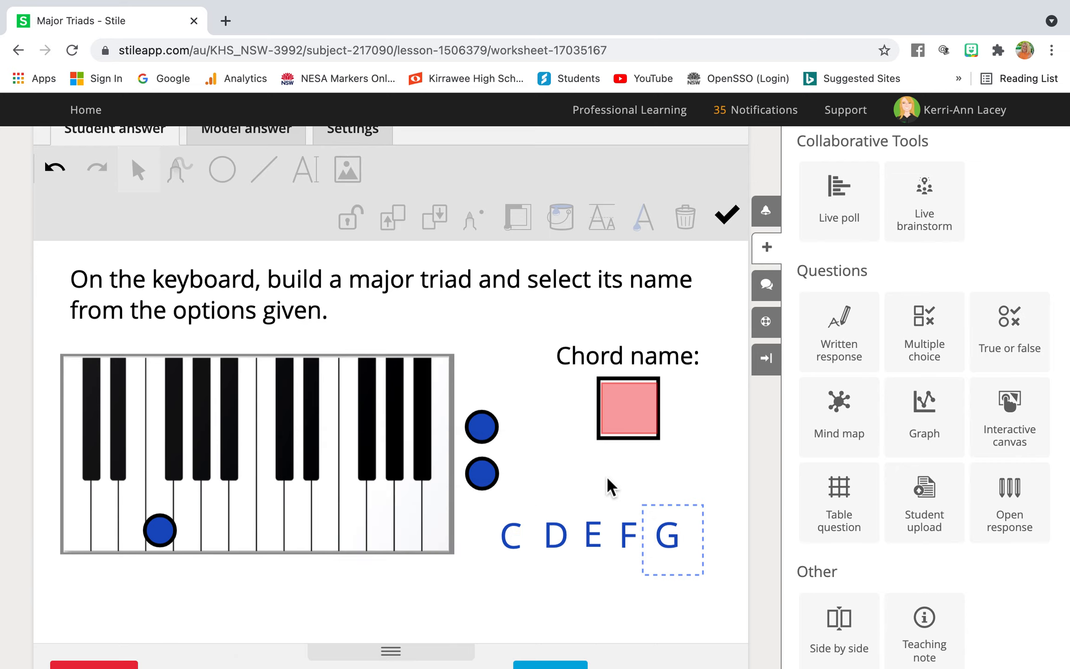
Give the letter D a drop zone filling the chord name box, with dragging there marked as Incorrect.
{"action": "left_click", "coordinate": [603, 529]}
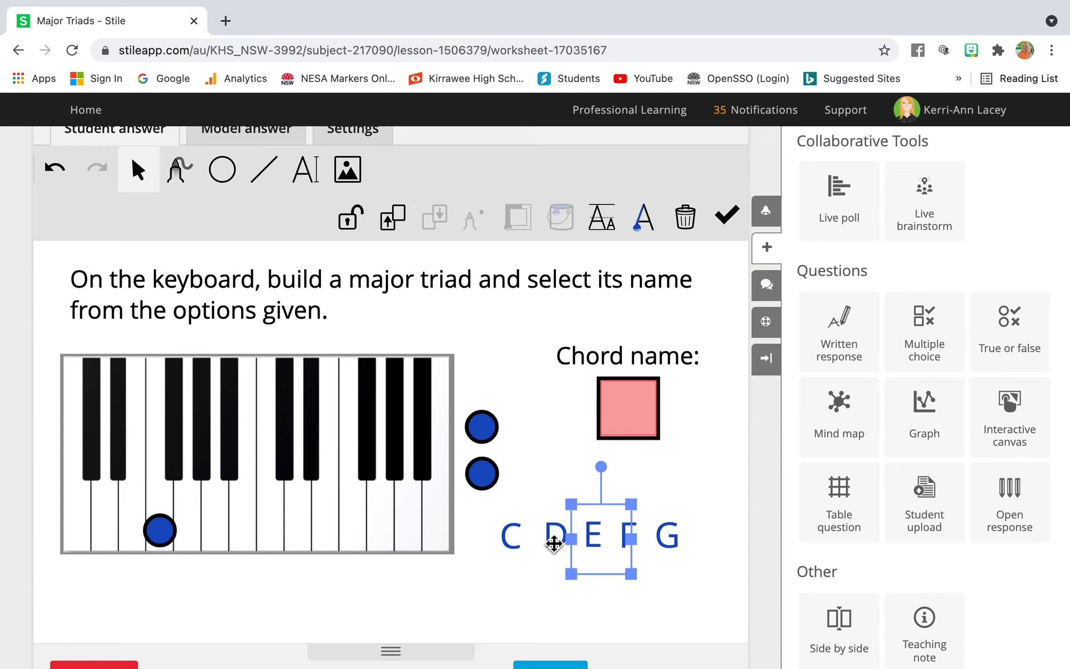
{"action": "left_click", "coordinate": [555, 539]}
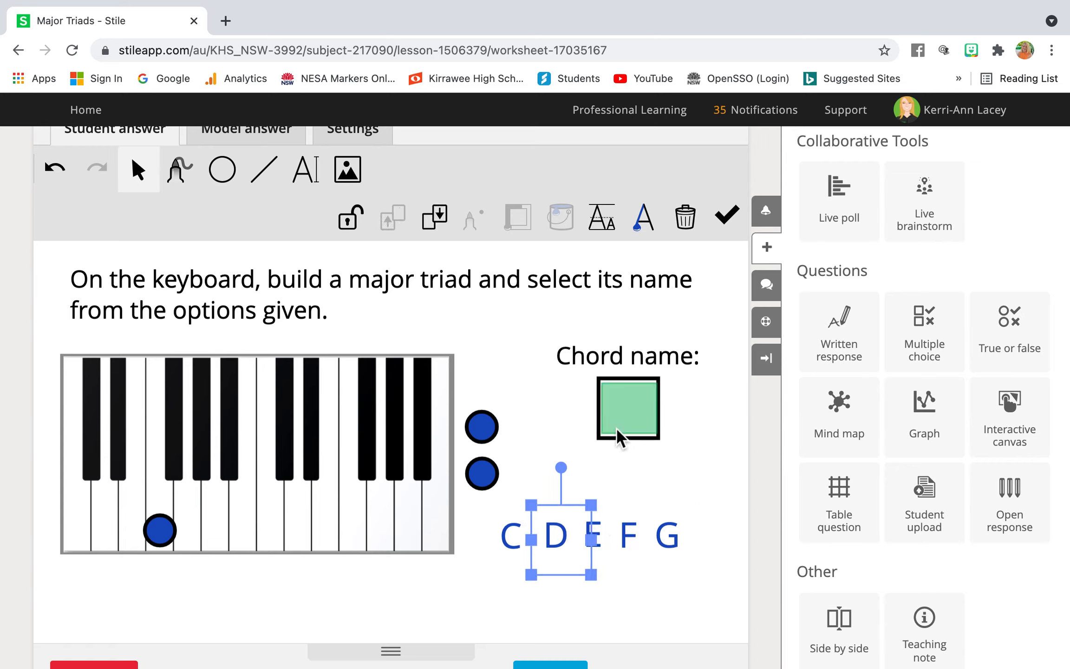
{"action": "left_click", "coordinate": [637, 405]}
{"action": "left_click", "coordinate": [473, 494]}
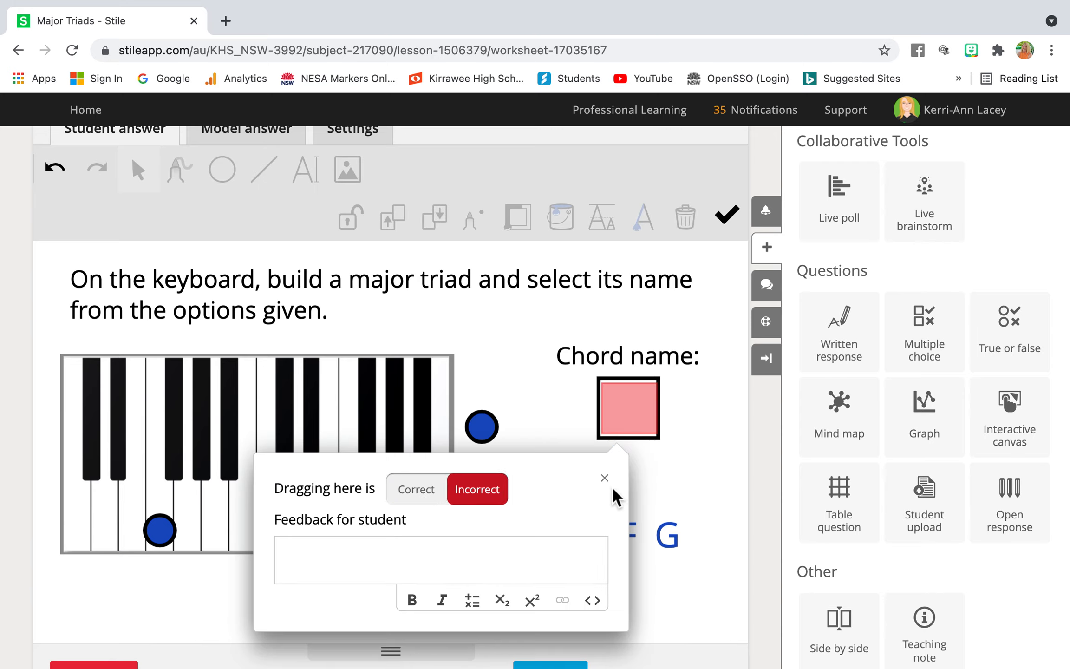
{"action": "left_click", "coordinate": [604, 479]}
{"action": "left_click", "coordinate": [509, 539]}
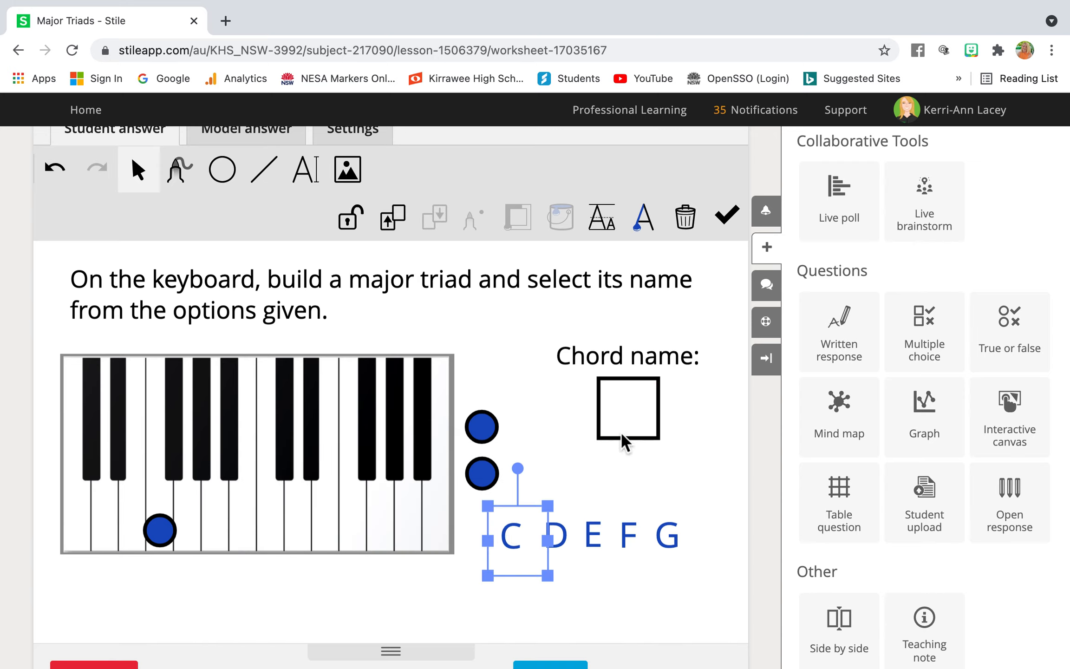
{"action": "left_click", "coordinate": [630, 417]}
{"action": "left_click", "coordinate": [509, 534]}
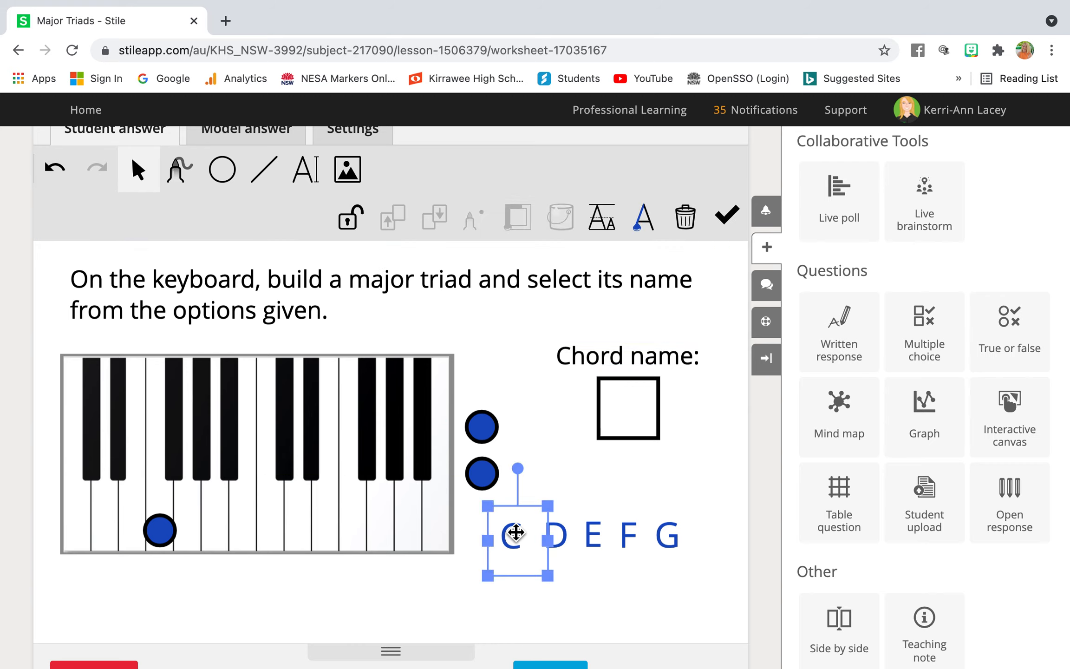
{"action": "left_click", "coordinate": [722, 222]}
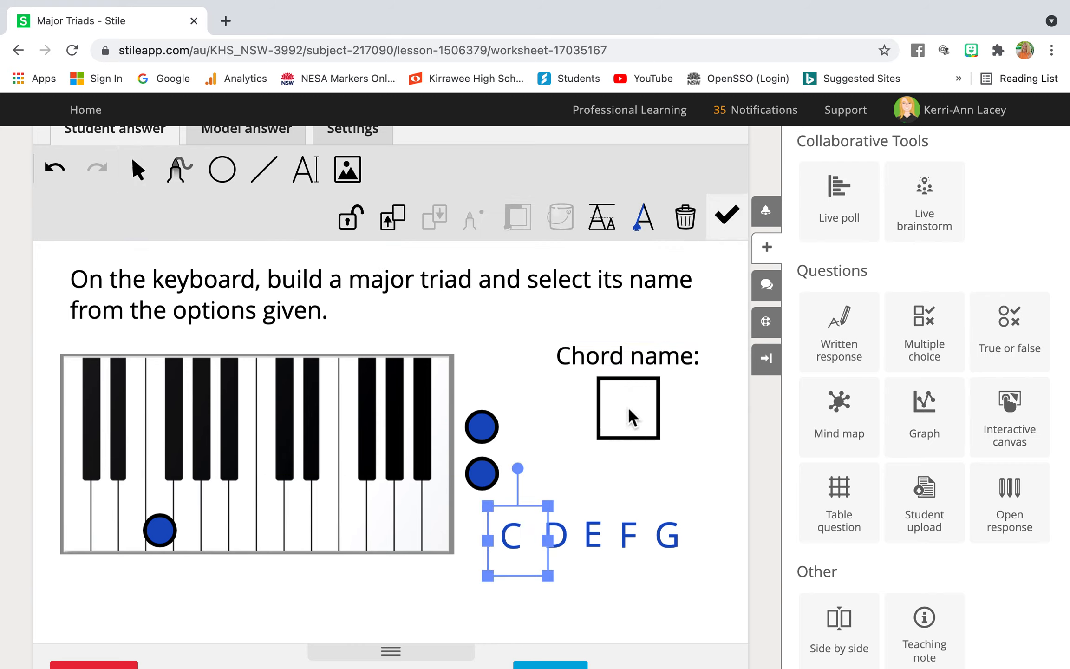
{"action": "left_click", "coordinate": [615, 405]}
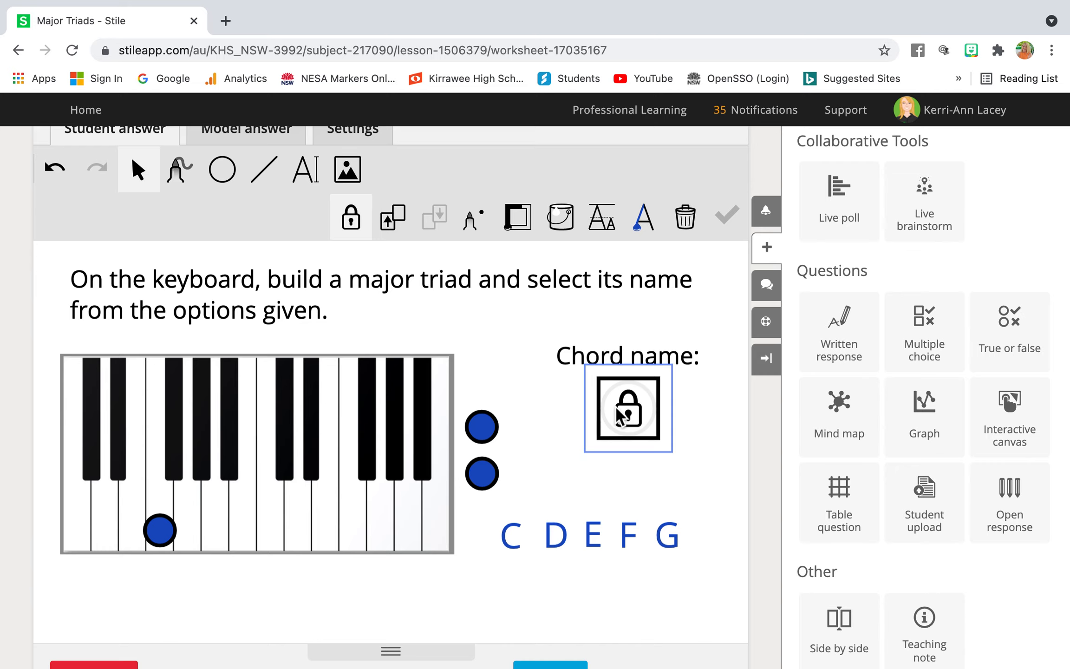
Draw a drop zone for the letter C across the chord name box and mark dragging there as Incorrect.
{"action": "left_click", "coordinate": [515, 525]}
{"action": "left_click", "coordinate": [729, 218]}
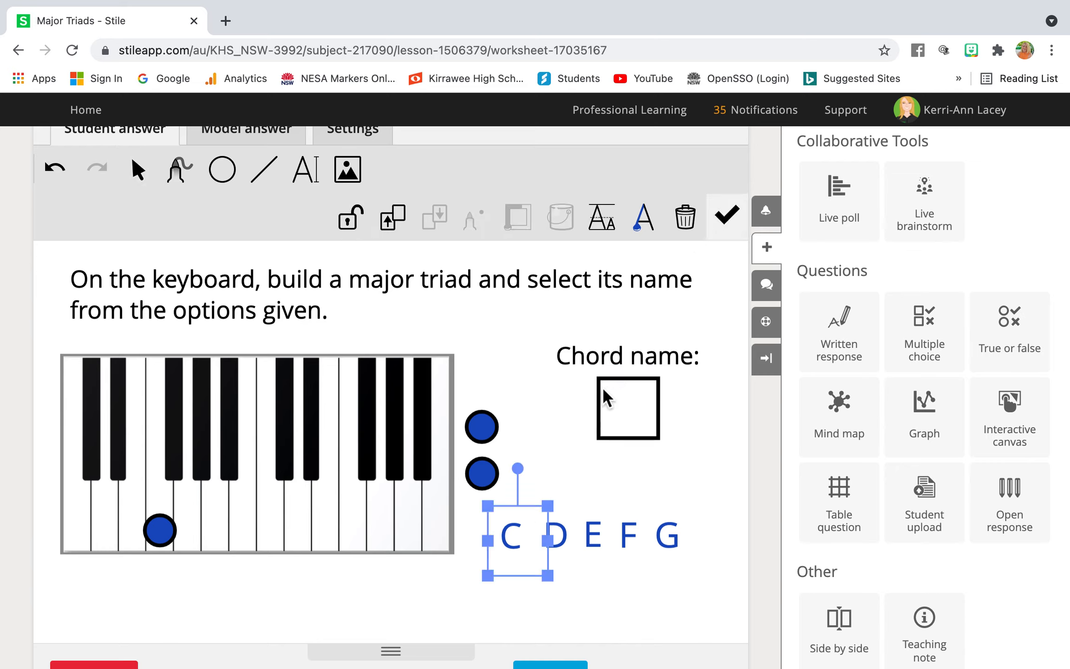
{"action": "left_click", "coordinate": [657, 436]}
{"action": "left_click", "coordinate": [511, 495]}
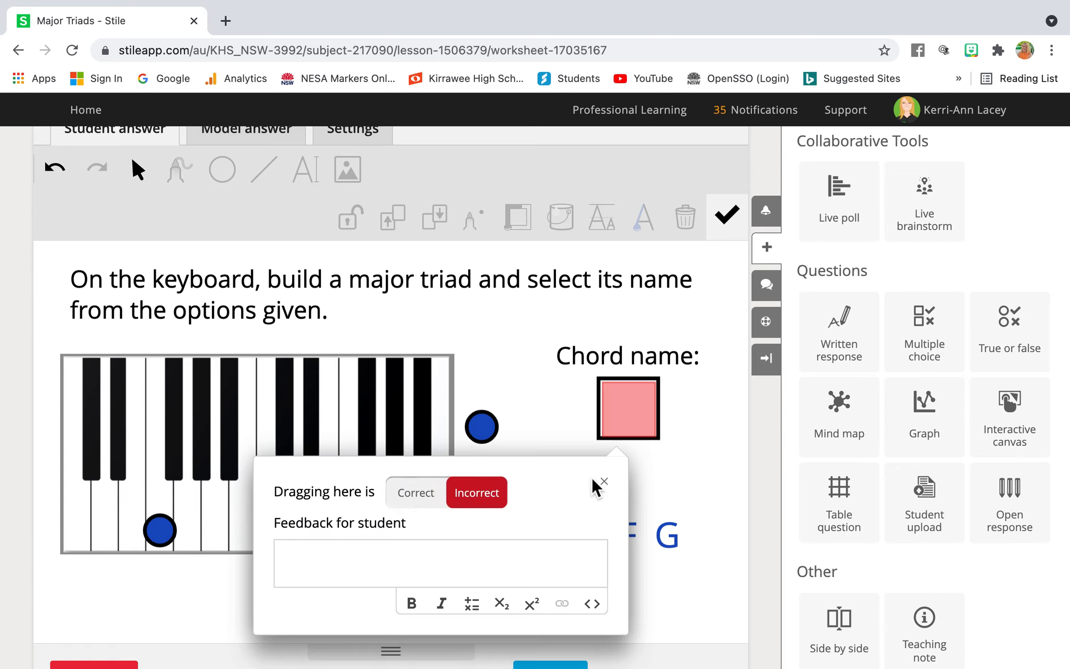
{"action": "left_click", "coordinate": [604, 482]}
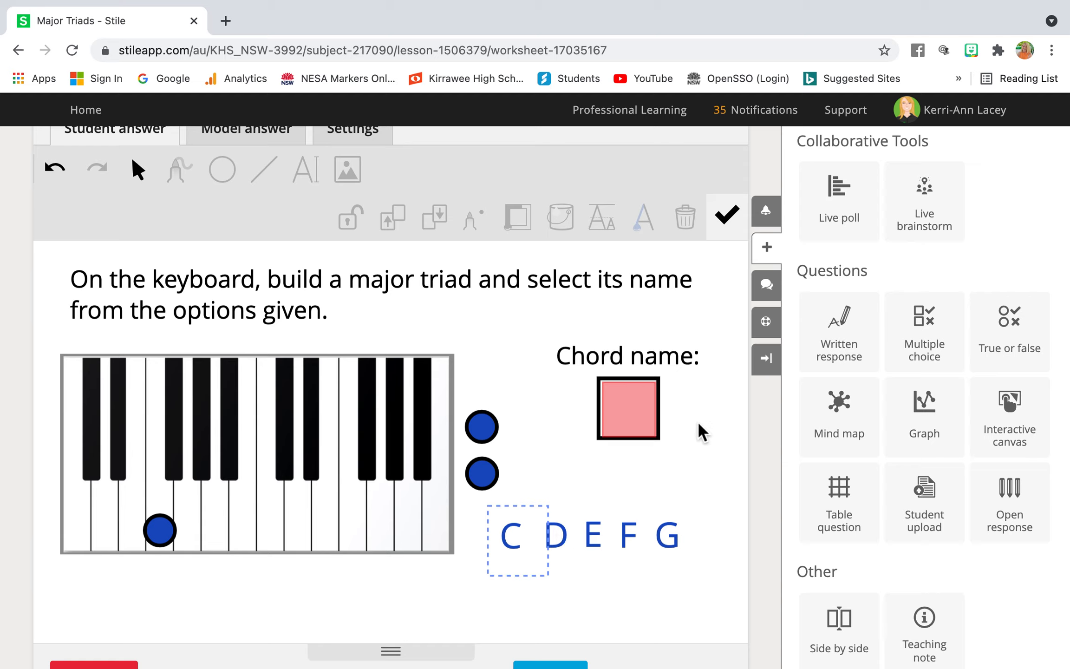
Check the drop zone marking of each letter F, C, D, E and G in the chord name box.
{"action": "left_click", "coordinate": [630, 535]}
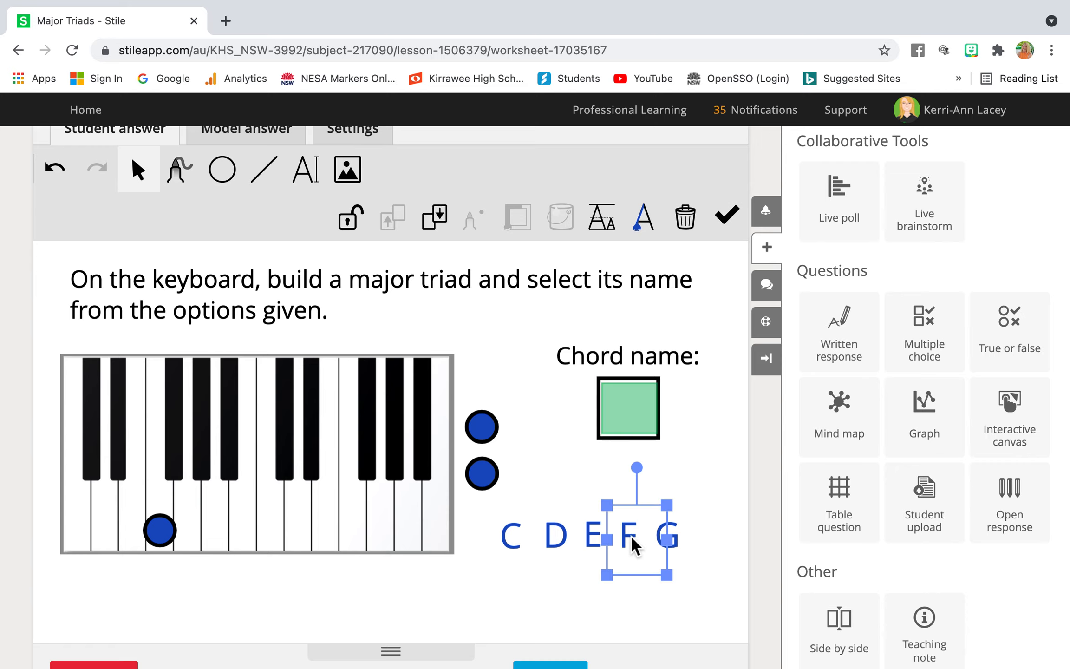
{"action": "left_click", "coordinate": [518, 548]}
{"action": "left_click", "coordinate": [564, 541]}
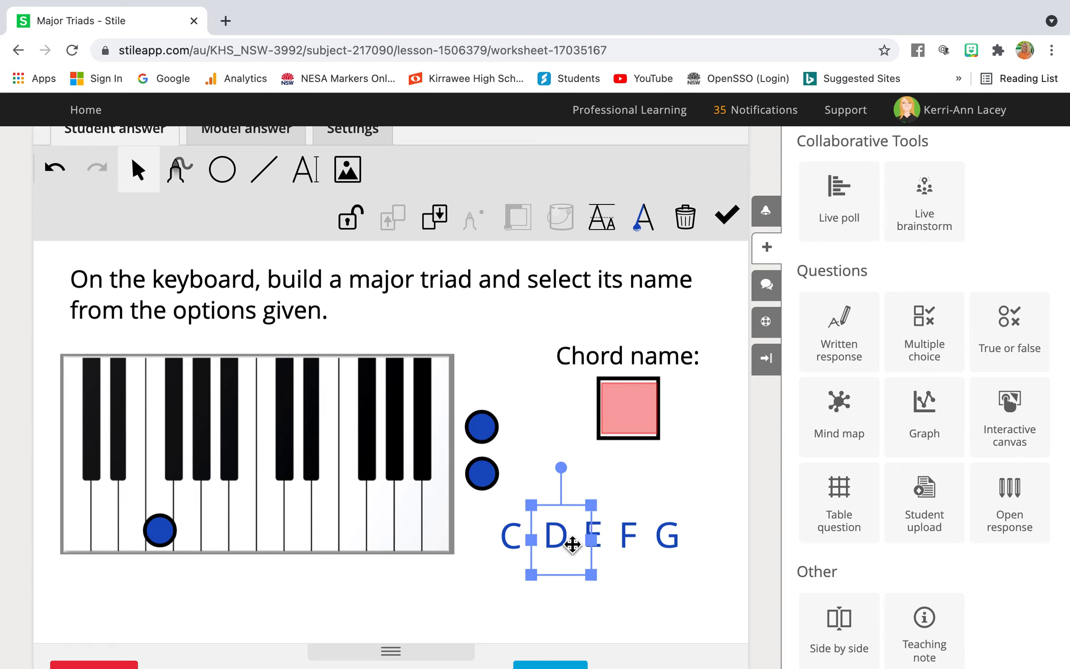
{"action": "left_click", "coordinate": [604, 530]}
{"action": "left_click", "coordinate": [673, 536]}
{"action": "left_click", "coordinate": [489, 591]}
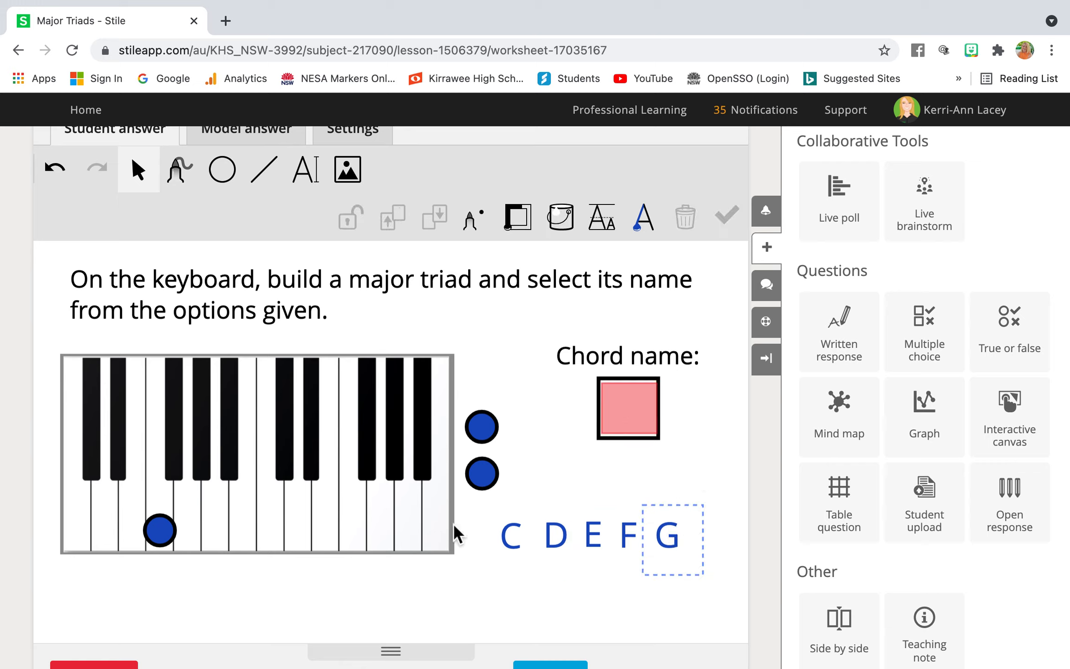
Nudge the upper blue circle up slightly and give it a Correct drop zone on the keyboard's sixth white key.
{"action": "left_click", "coordinate": [491, 429]}
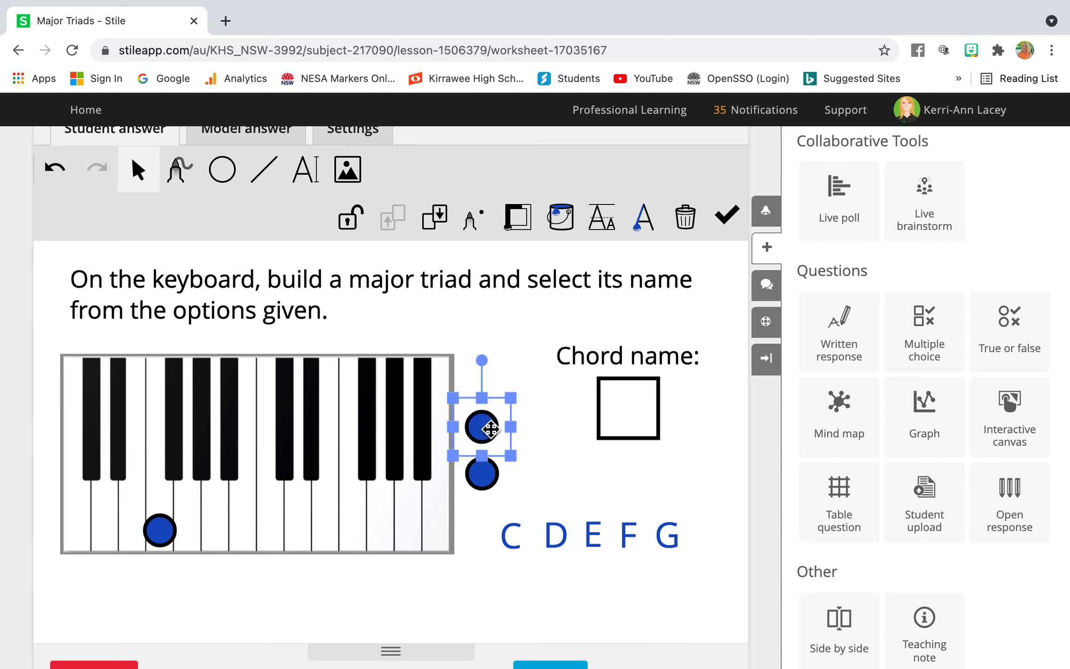
{"action": "mouse_move", "coordinate": [490, 430]}
{"action": "left_mouse_down"}
{"action": "mouse_move", "coordinate": [210, 515]}
{"action": "mouse_move", "coordinate": [220, 530]}
{"action": "mouse_move", "coordinate": [278, 530]}
{"action": "mouse_move", "coordinate": [368, 464]}
{"action": "mouse_move", "coordinate": [513, 406]}
{"action": "mouse_move", "coordinate": [482, 428]}
{"action": "mouse_move", "coordinate": [491, 422]}
{"action": "left_mouse_up"}
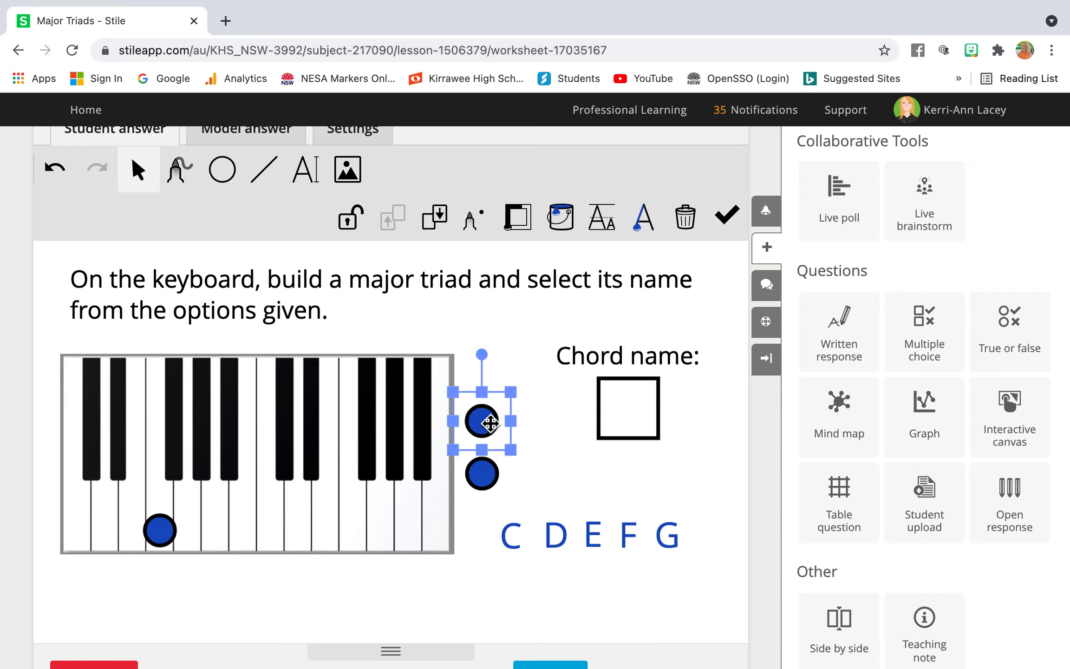
{"action": "left_click", "coordinate": [730, 225]}
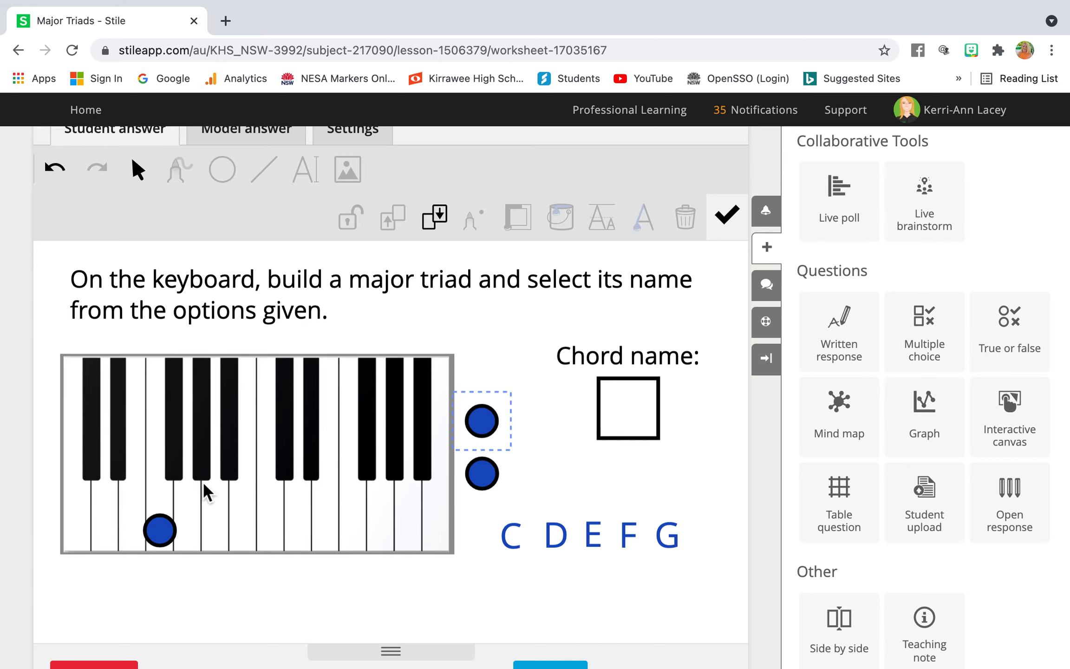
{"action": "left_click", "coordinate": [229, 549]}
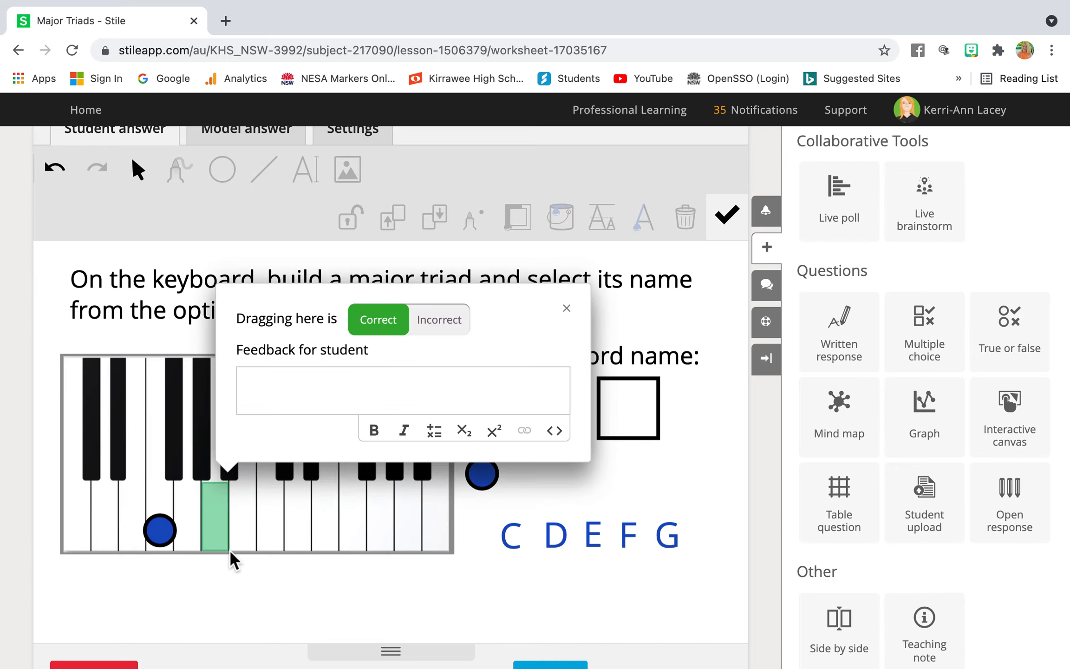
Copy the sixth-key drop zone to the lower blue circle and add a matching Correct zone on the eighth white key.
{"action": "left_click", "coordinate": [216, 521]}
{"action": "left_click", "coordinate": [220, 524]}
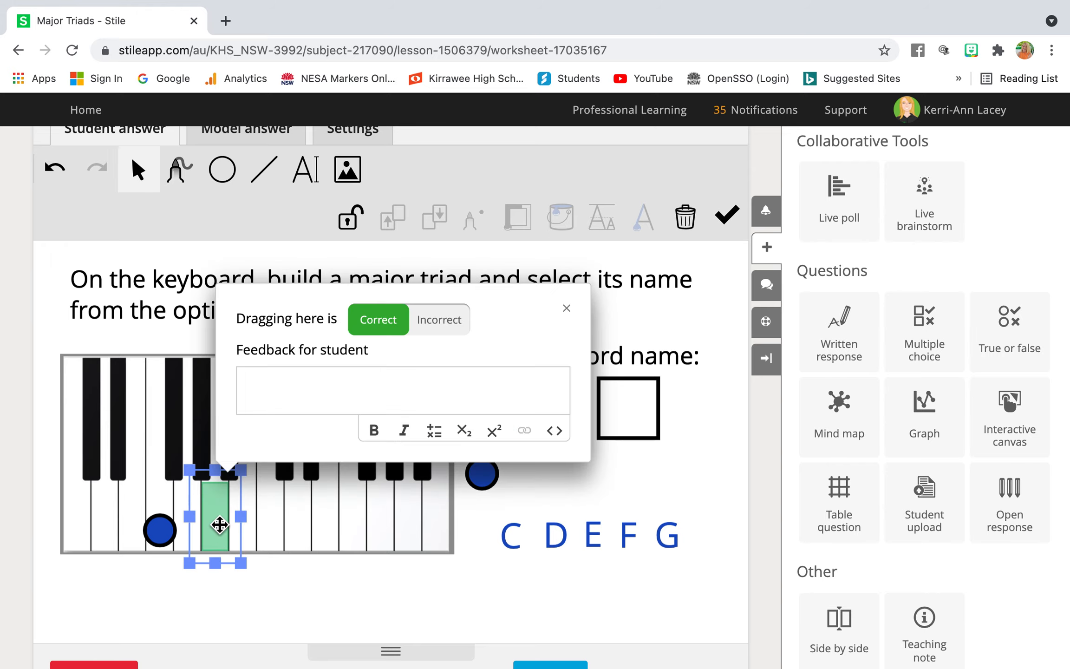
{"action": "left_click_drag", "start_coordinate": [220, 523], "coordinate": [272, 550]}
{"action": "left_click", "coordinate": [488, 476]}
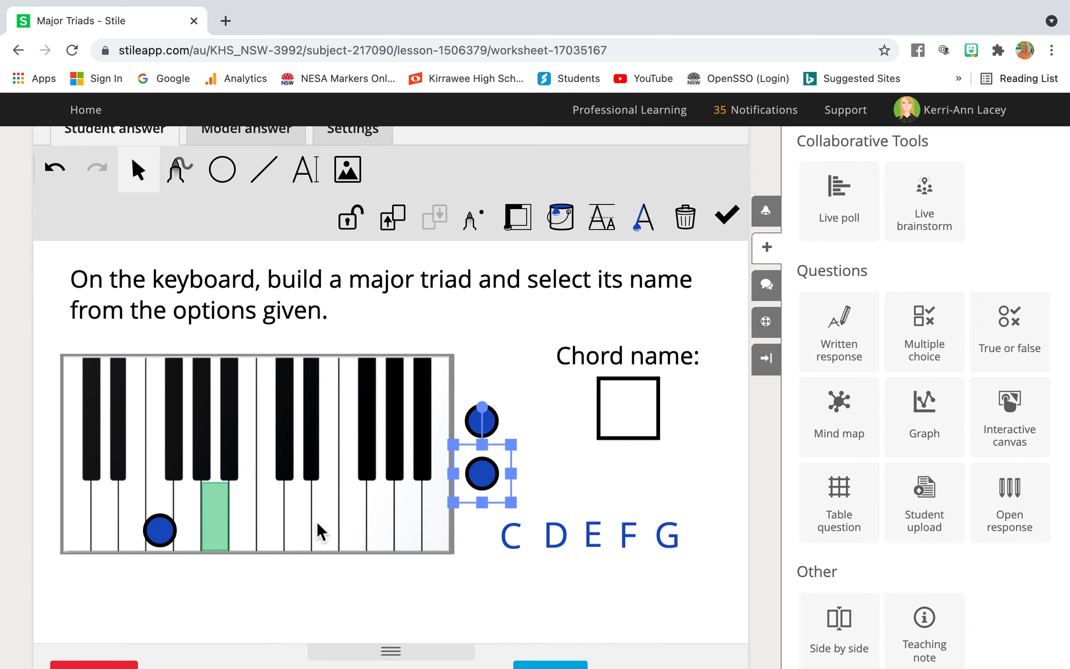
{"action": "left_click_drag", "start_coordinate": [225, 531], "coordinate": [281, 532]}
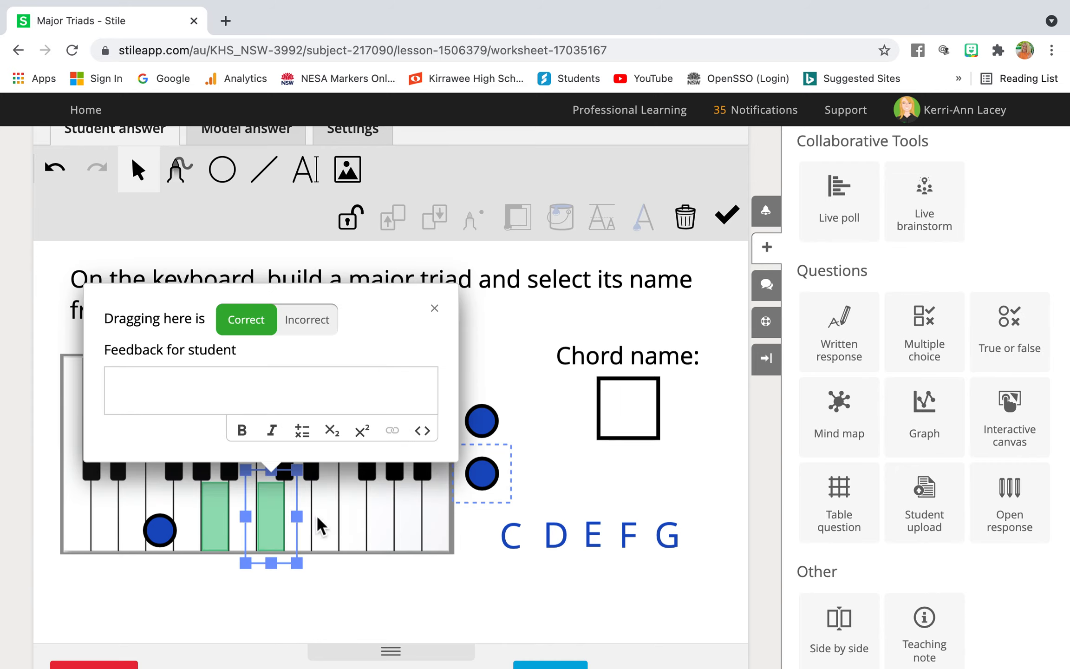
{"action": "left_click", "coordinate": [582, 458]}
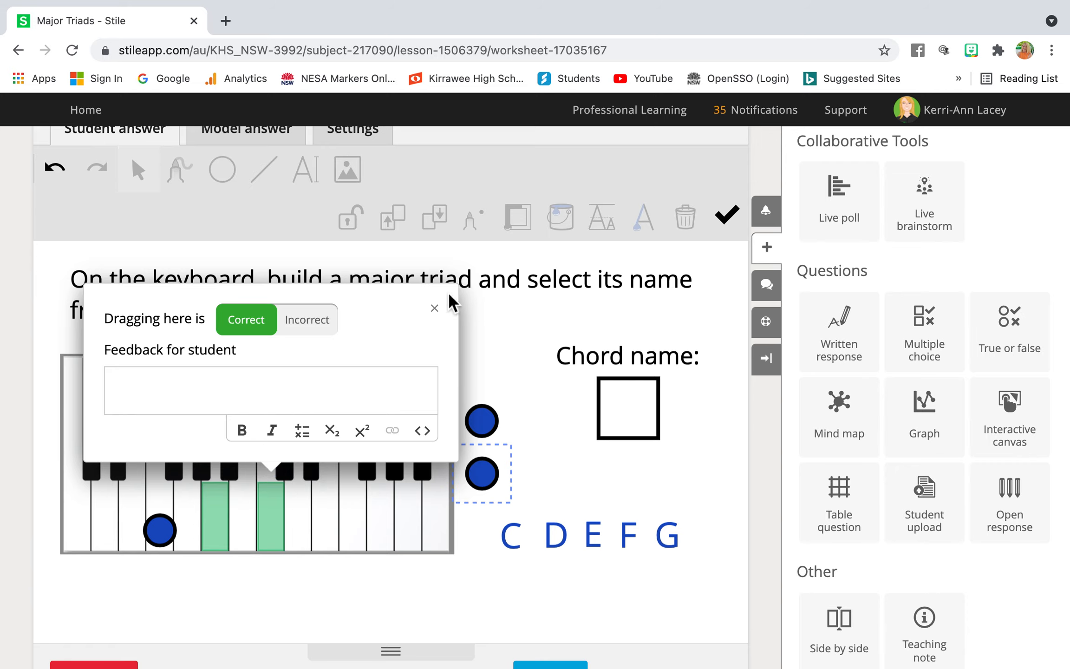
{"action": "left_click", "coordinate": [435, 309]}
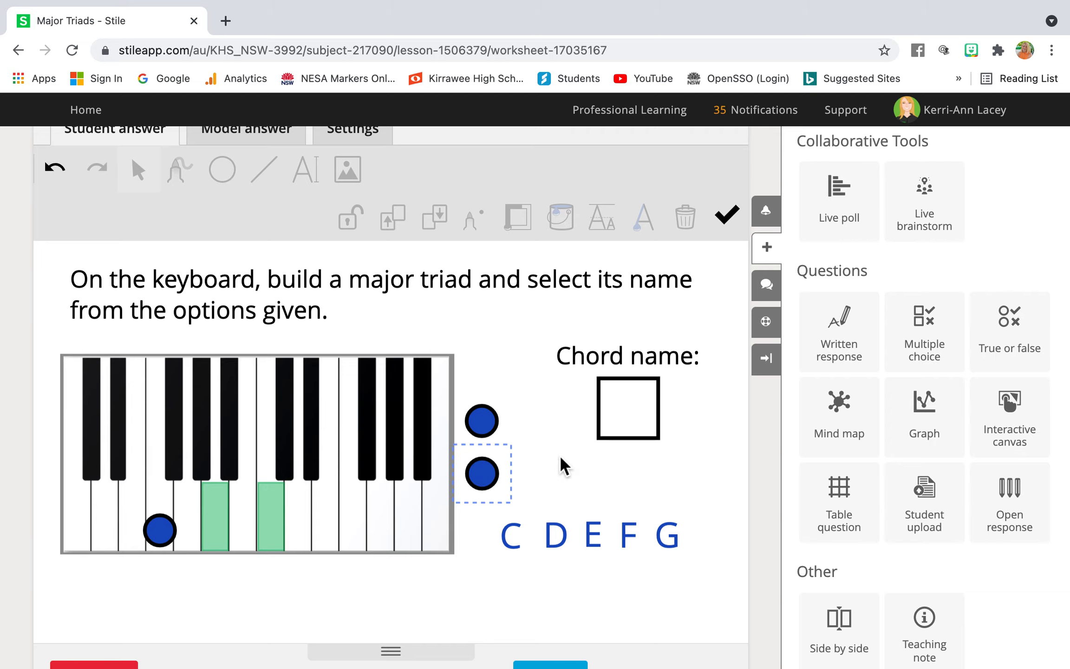
Finish editing Question 1 and return to the worksheet view.
{"action": "scroll", "coordinate": [559, 453], "scroll_direction": "down", "scroll_amount": 3}
{"action": "left_click", "coordinate": [563, 612]}
{"action": "scroll", "coordinate": [563, 612], "scroll_direction": "up", "scroll_amount": 2}
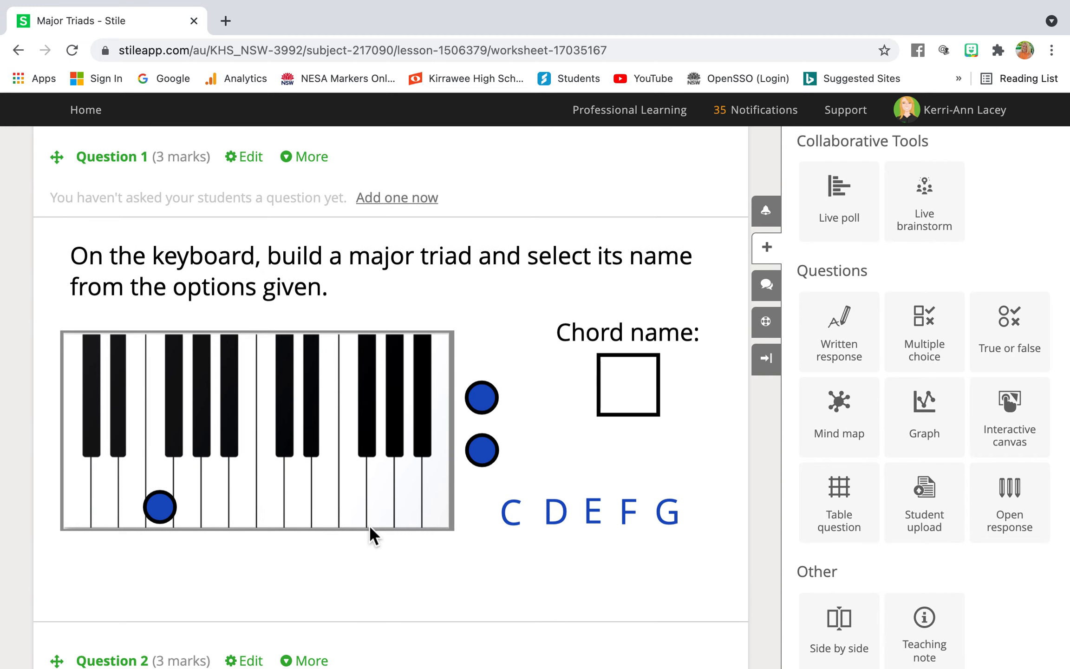
Look through the keyboard questions from Question 2 to Question 5 and compare the preset circle positions.
{"action": "scroll", "coordinate": [471, 511], "scroll_direction": "down", "scroll_amount": 10}
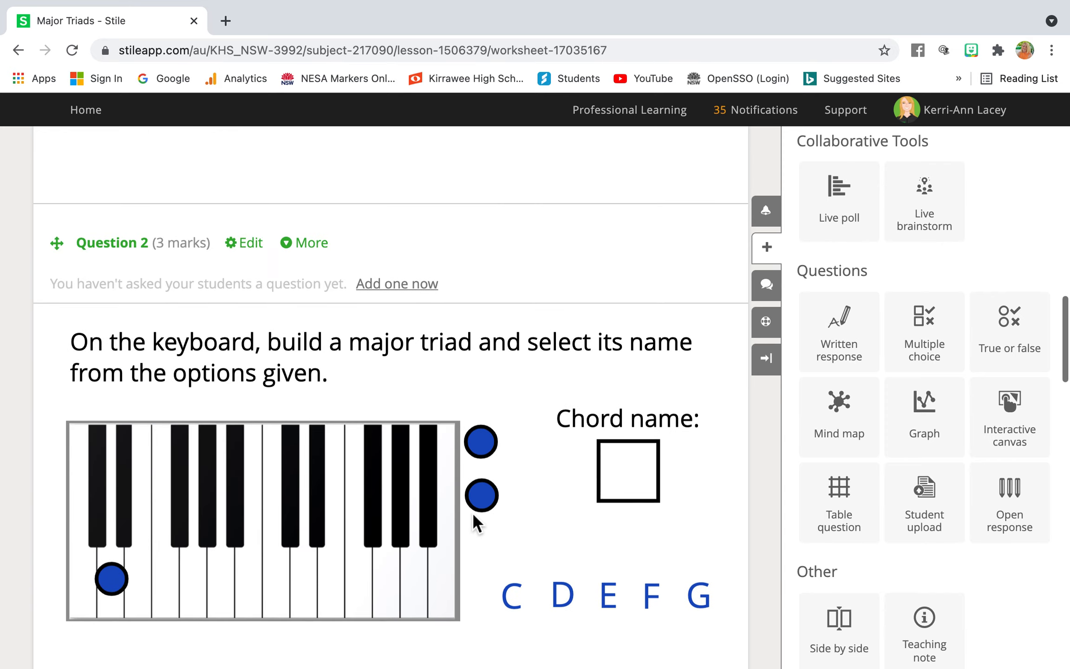
{"action": "scroll", "coordinate": [473, 514], "scroll_direction": "down", "scroll_amount": 10}
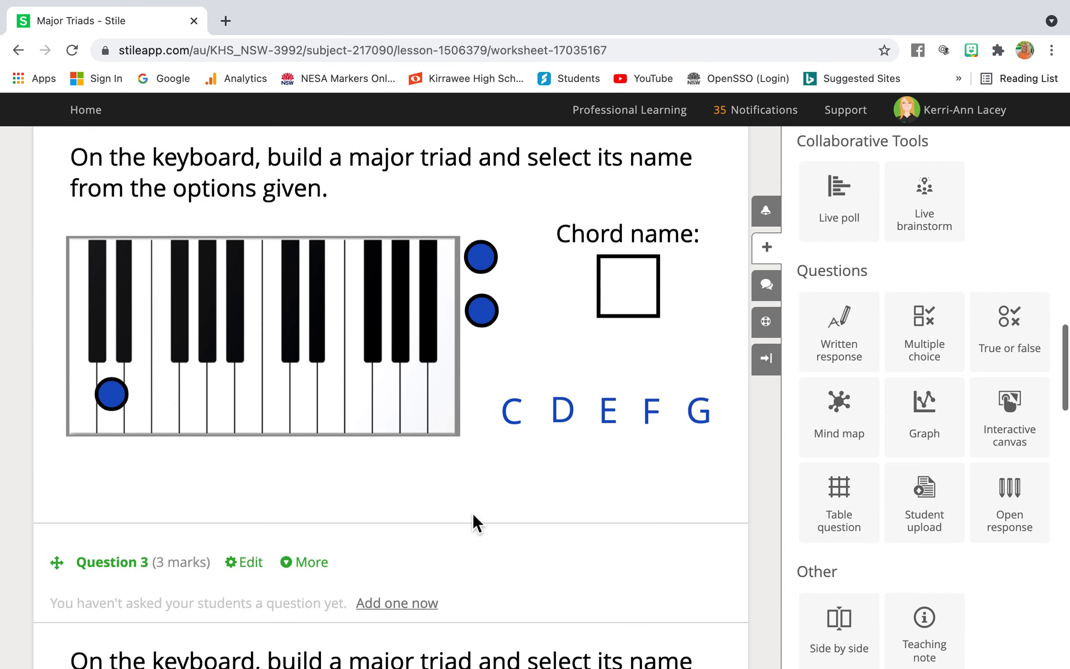
{"action": "scroll", "coordinate": [473, 513], "scroll_direction": "down", "scroll_amount": 10}
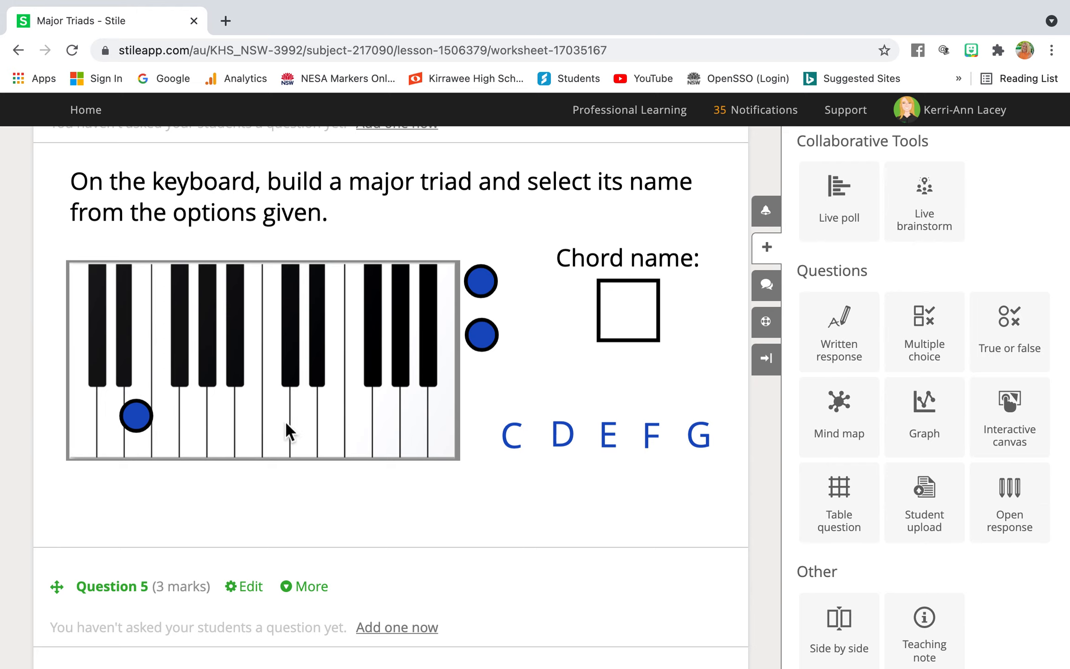
{"action": "scroll", "coordinate": [291, 420], "scroll_direction": "down", "scroll_amount": 10}
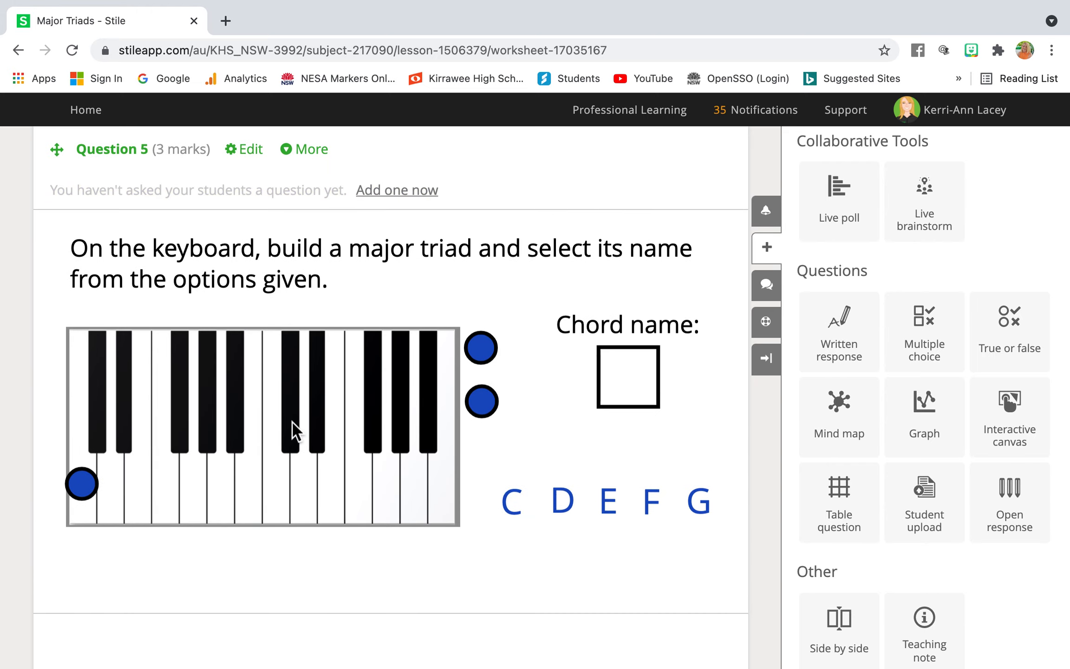
{"action": "scroll", "coordinate": [292, 421], "scroll_direction": "down", "scroll_amount": 2}
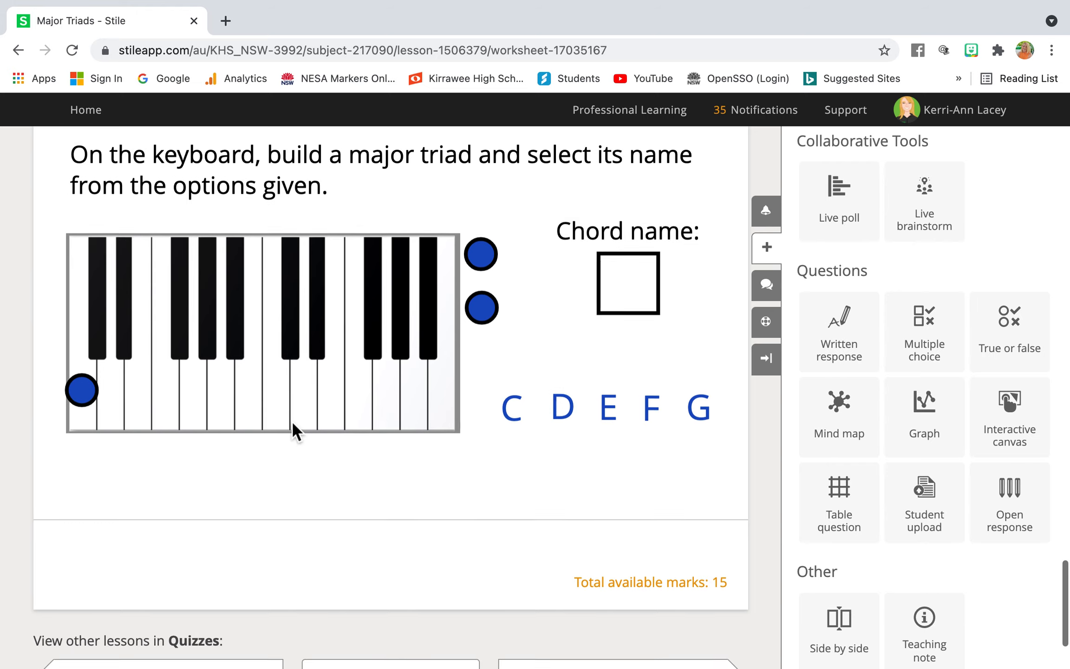
{"action": "scroll", "coordinate": [291, 421], "scroll_direction": "up", "scroll_amount": 11}
{"action": "scroll", "coordinate": [293, 423], "scroll_direction": "up", "scroll_amount": 9}
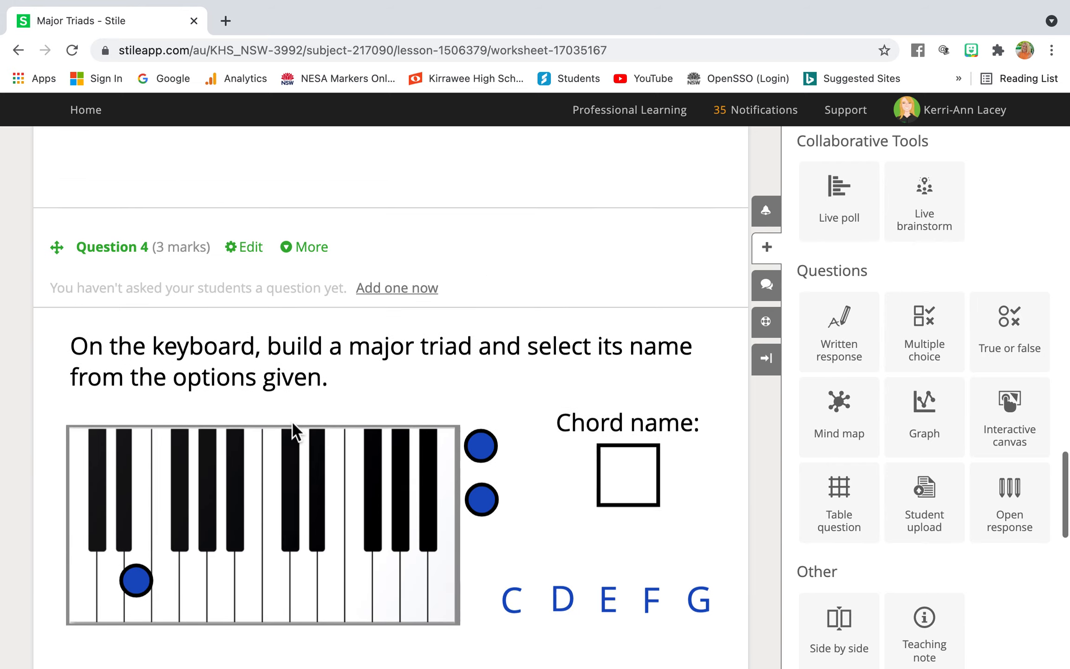
Leave the Major Triads worksheet for the Yr 7 Music lesson list and open S2 7C Practice Exam #1.
{"action": "scroll", "coordinate": [291, 420], "scroll_direction": "up", "scroll_amount": 17}
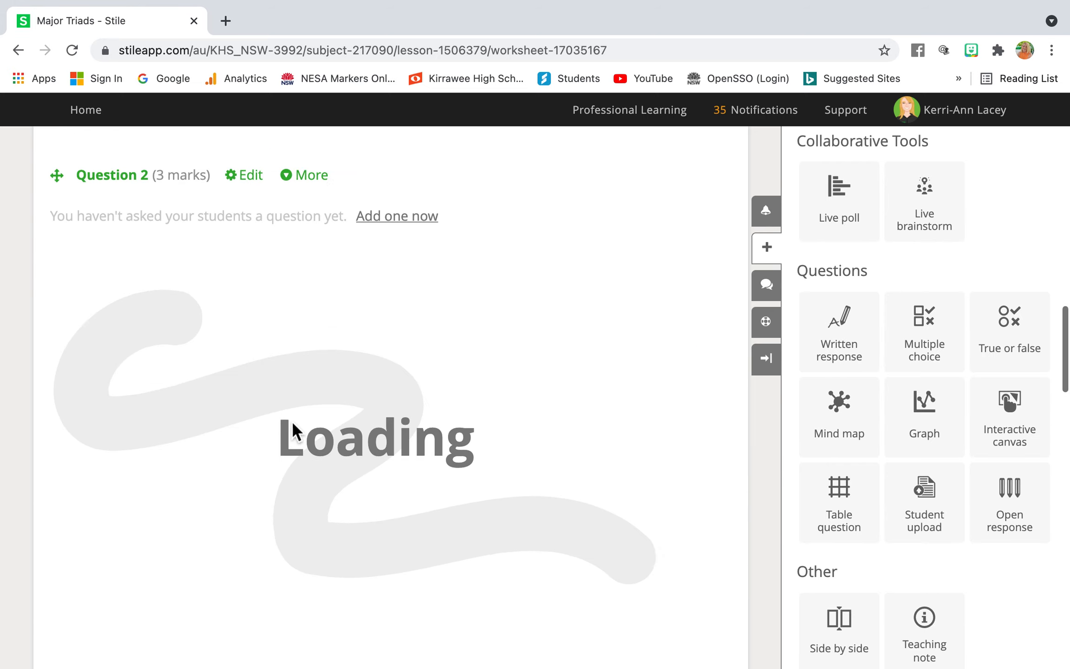
{"action": "scroll", "coordinate": [291, 419], "scroll_direction": "up", "scroll_amount": 18}
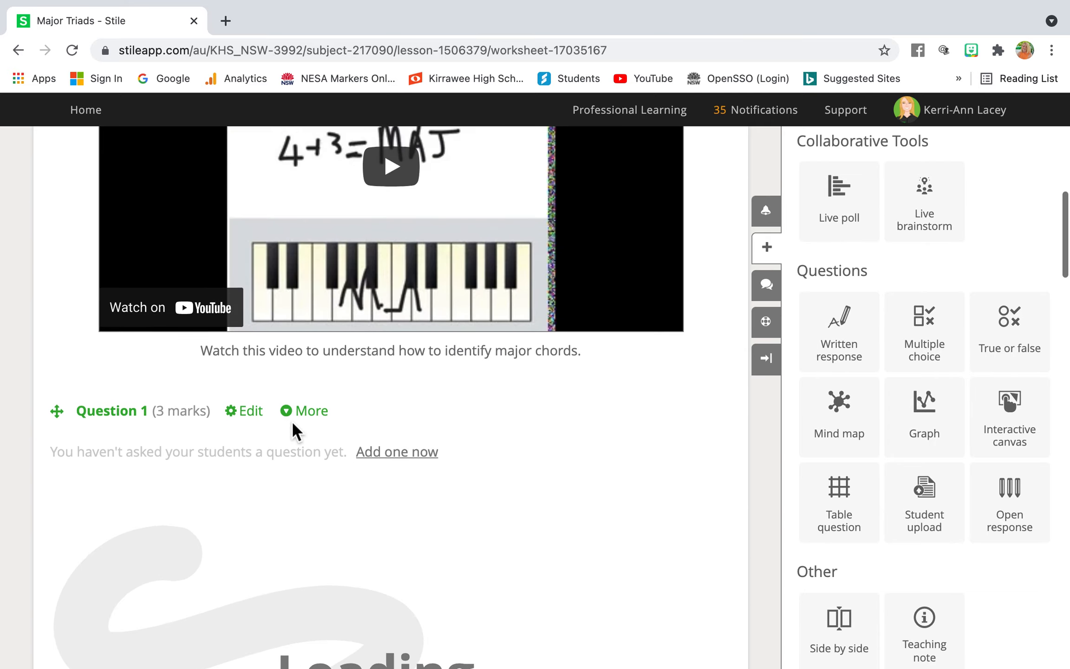
{"action": "scroll", "coordinate": [291, 419], "scroll_direction": "up", "scroll_amount": 3}
{"action": "scroll", "coordinate": [291, 420], "scroll_direction": "down", "scroll_amount": 20}
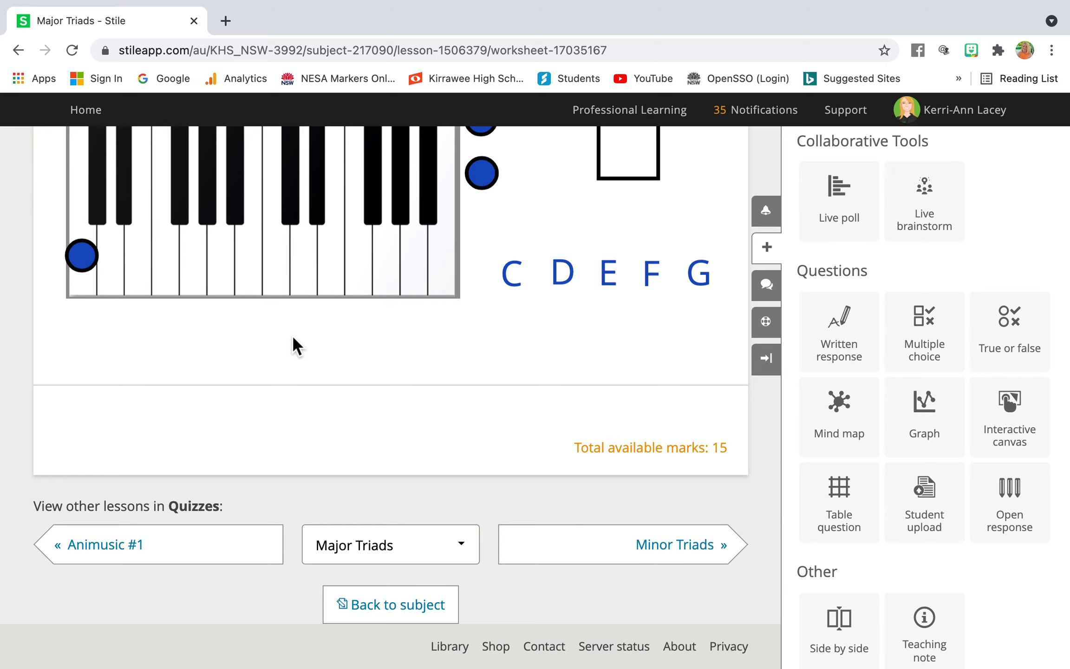
{"action": "scroll", "coordinate": [174, 295], "scroll_direction": "up", "scroll_amount": 20}
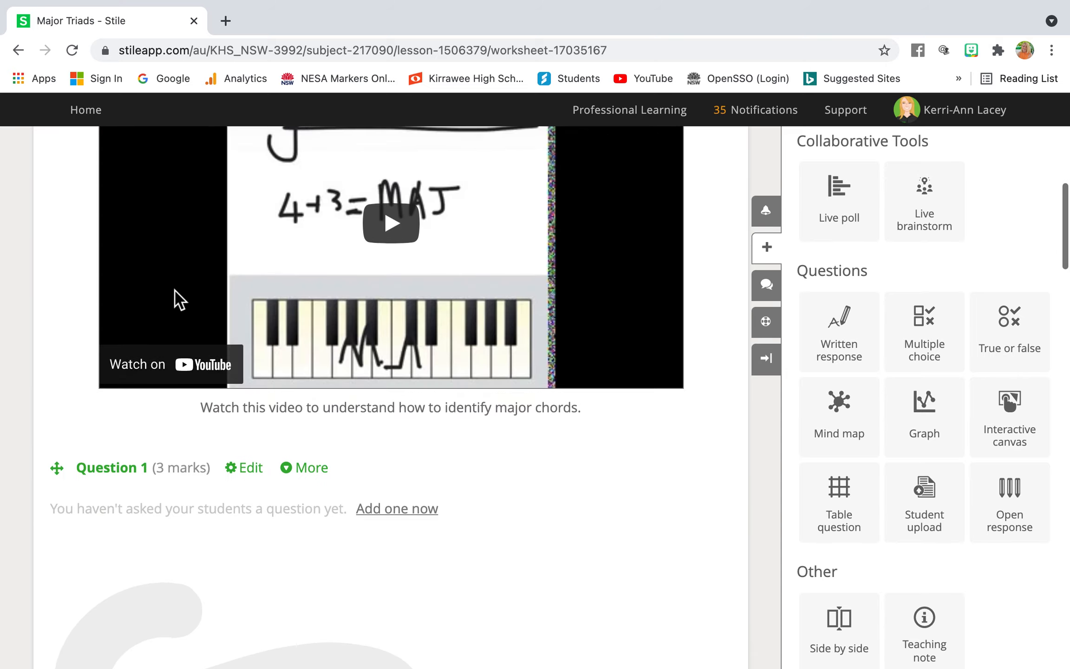
{"action": "scroll", "coordinate": [173, 289], "scroll_direction": "up", "scroll_amount": 6}
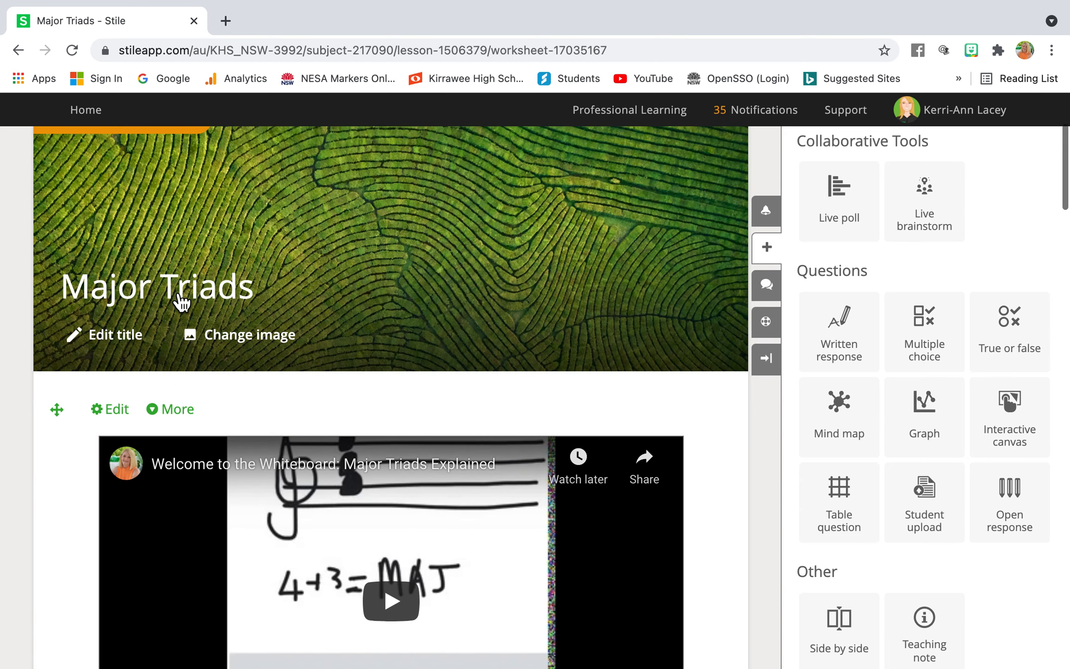
{"action": "scroll", "coordinate": [175, 300], "scroll_direction": "down", "scroll_amount": 1}
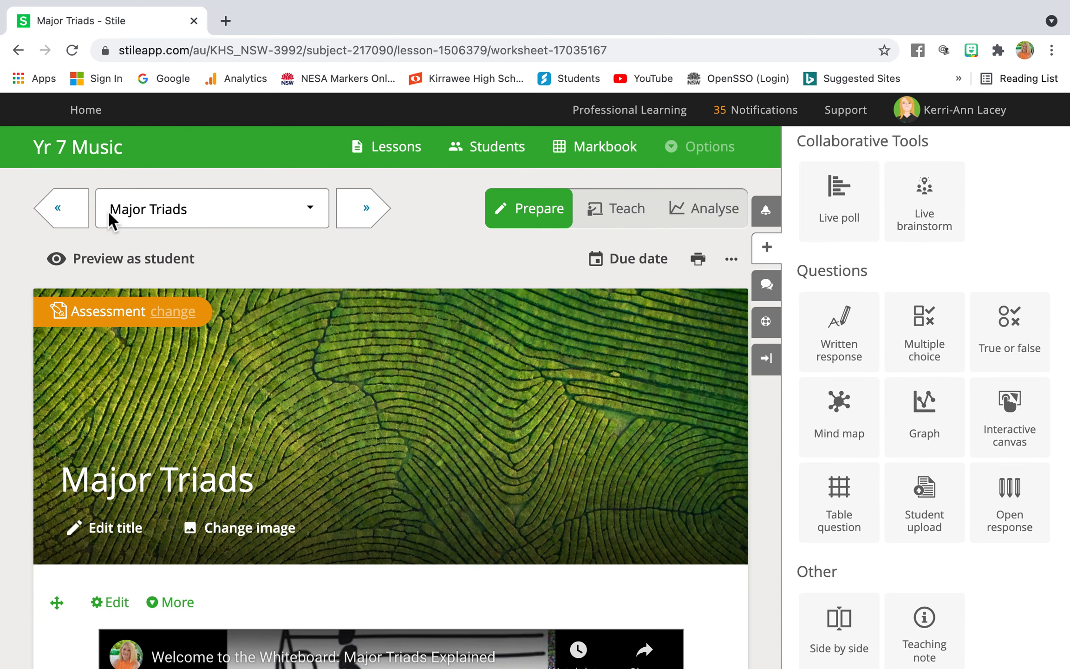
{"action": "left_click", "coordinate": [100, 159]}
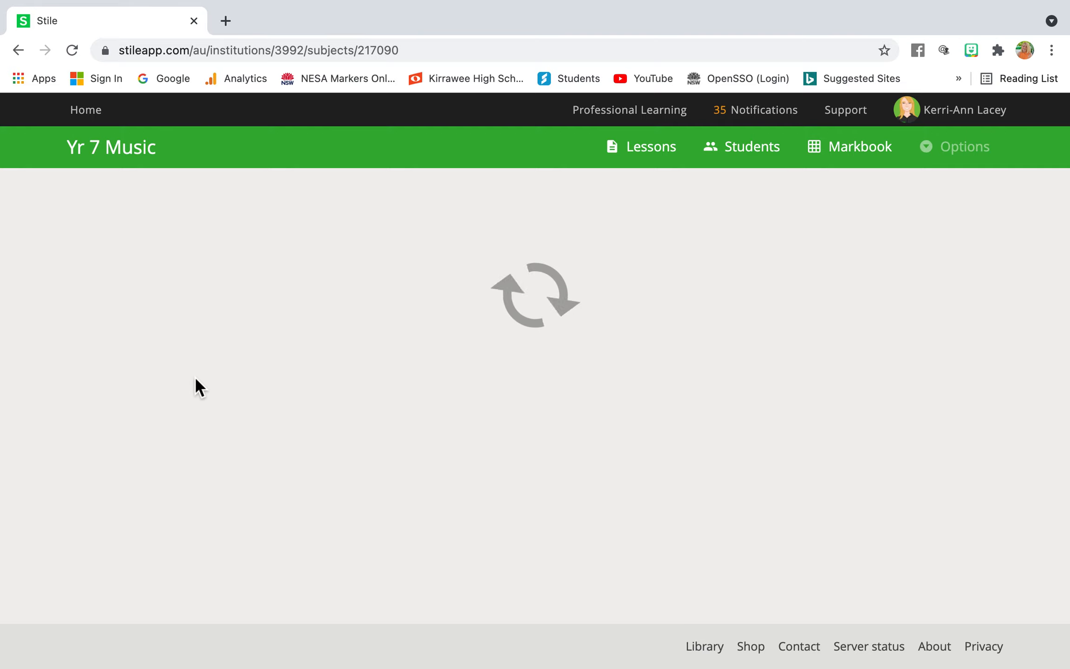
{"action": "scroll", "coordinate": [194, 376], "scroll_direction": "down", "scroll_amount": 5}
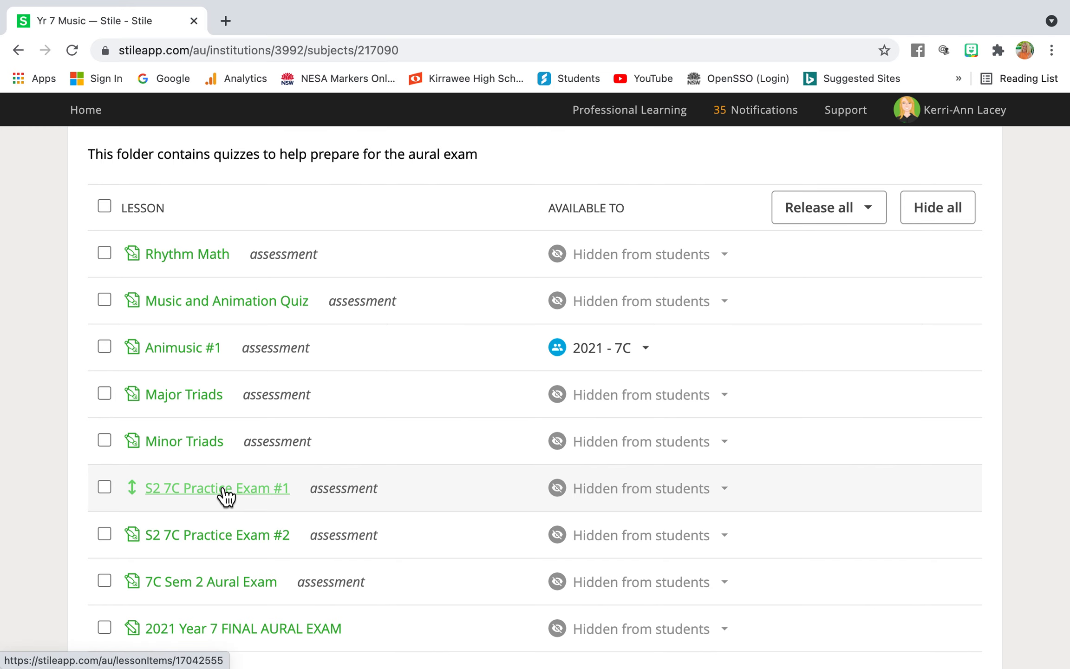
{"action": "left_click", "coordinate": [224, 489]}
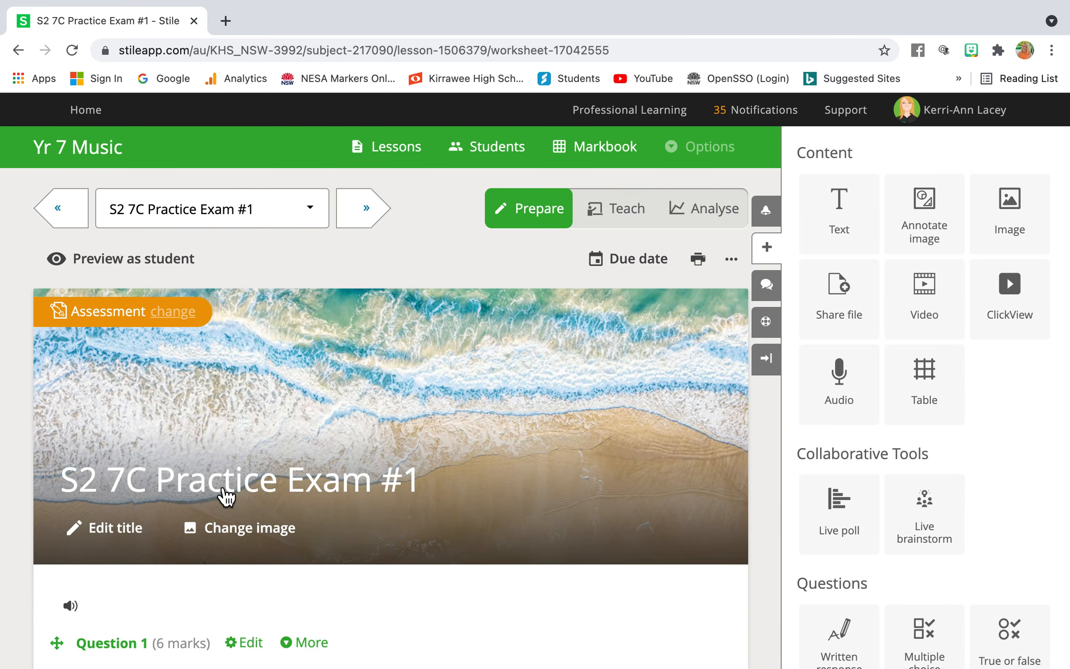
Look through all Practice Exam #1 questions, examining the coloured-dot tasks on the keyboard and treble staff.
{"action": "scroll", "coordinate": [225, 496], "scroll_direction": "down", "scroll_amount": 10}
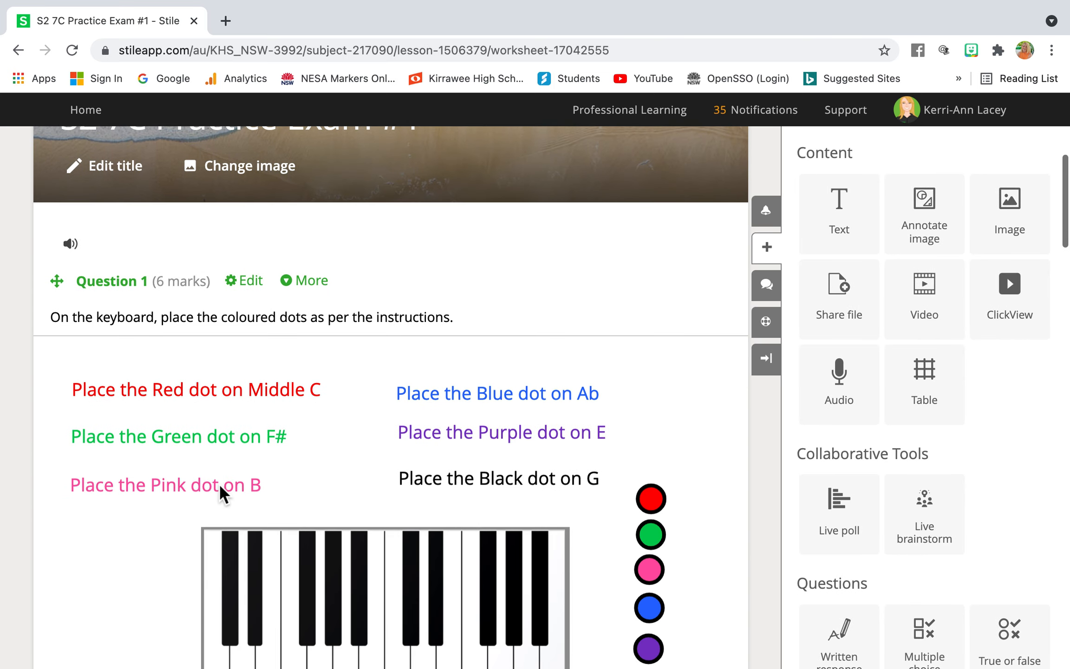
{"action": "scroll", "coordinate": [221, 487], "scroll_direction": "down", "scroll_amount": 3}
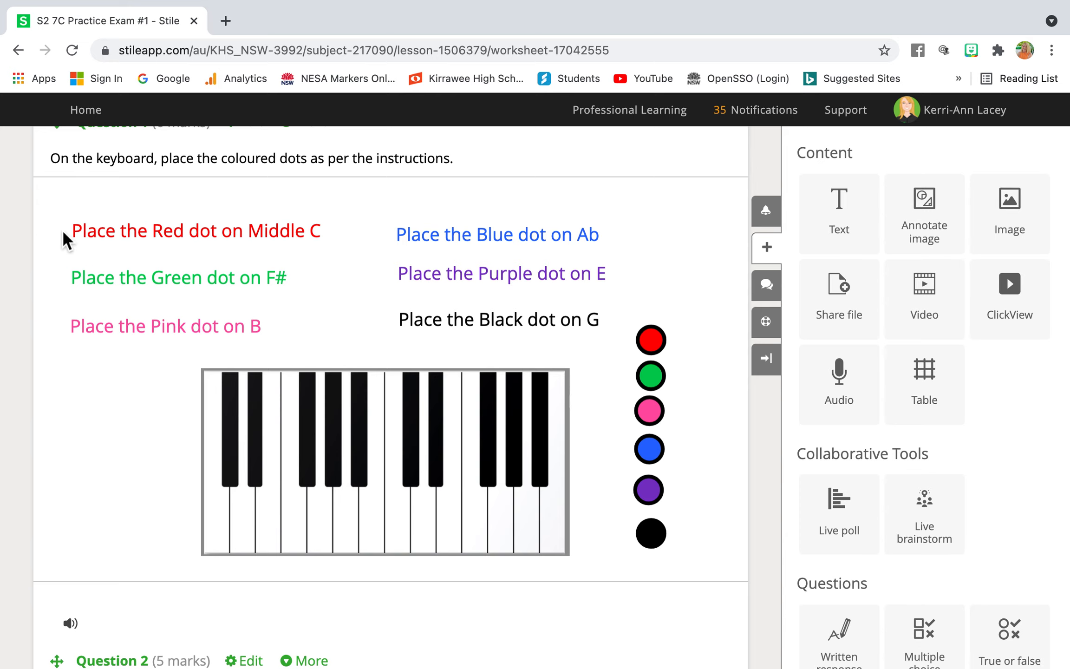
{"action": "scroll", "coordinate": [407, 339], "scroll_direction": "down", "scroll_amount": 10}
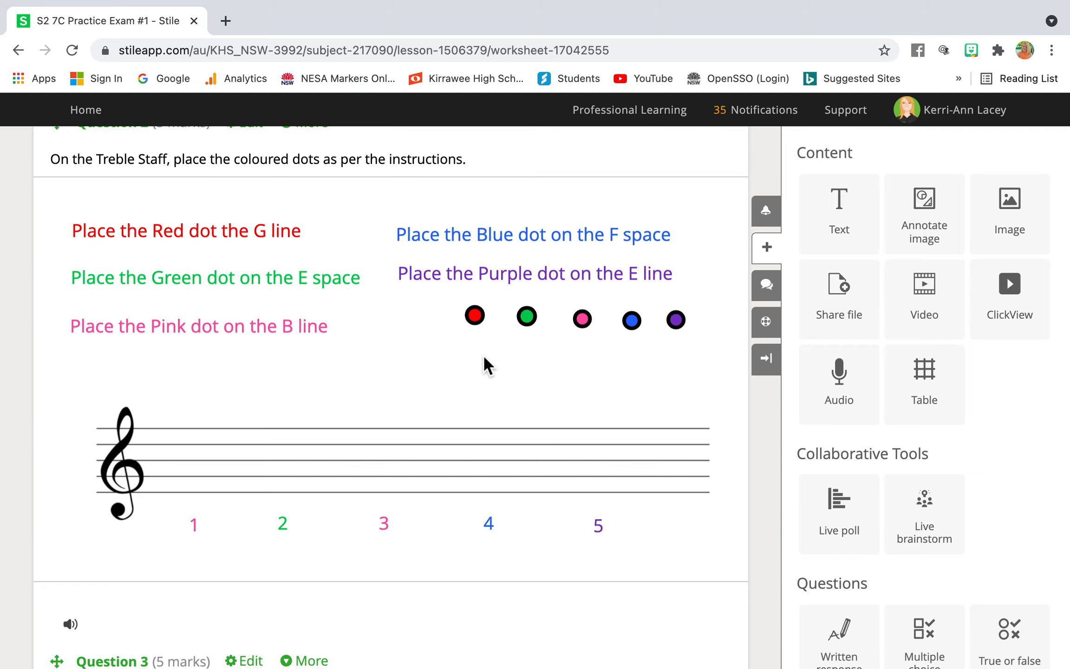
{"action": "scroll", "coordinate": [453, 391], "scroll_direction": "down", "scroll_amount": 15}
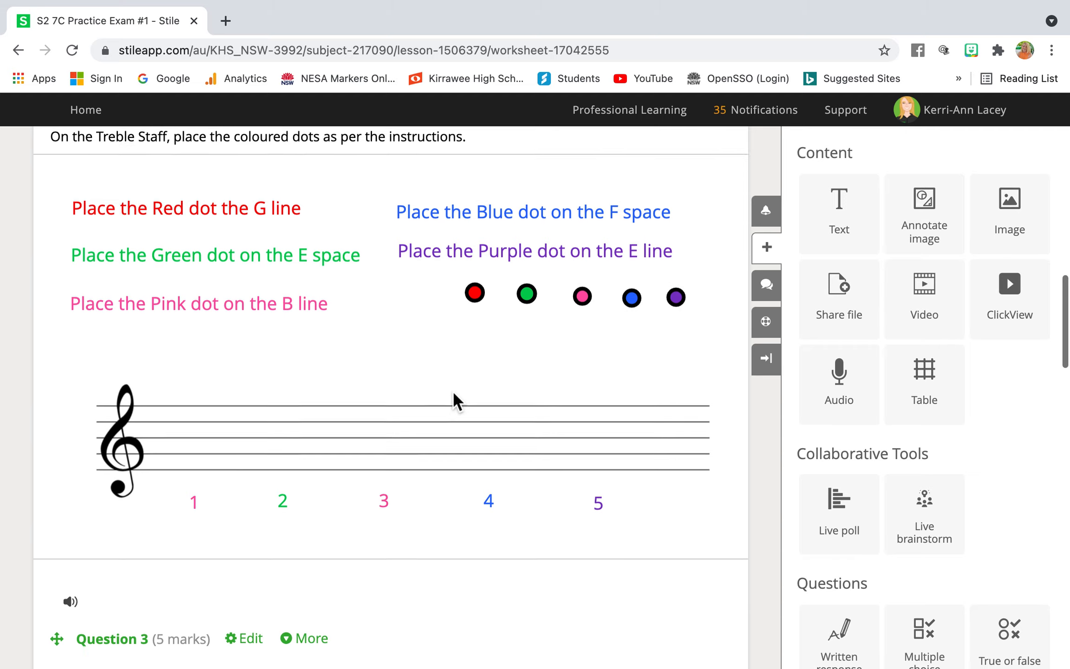
{"action": "scroll", "coordinate": [454, 393], "scroll_direction": "down", "scroll_amount": 4}
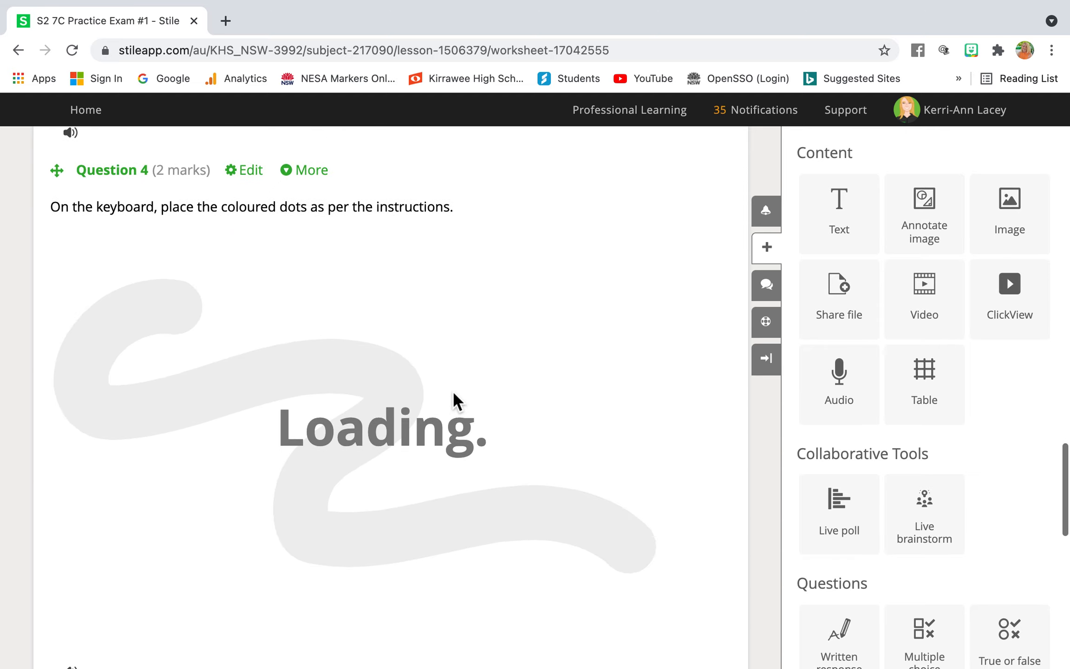
{"action": "scroll", "coordinate": [454, 392], "scroll_direction": "down", "scroll_amount": 2}
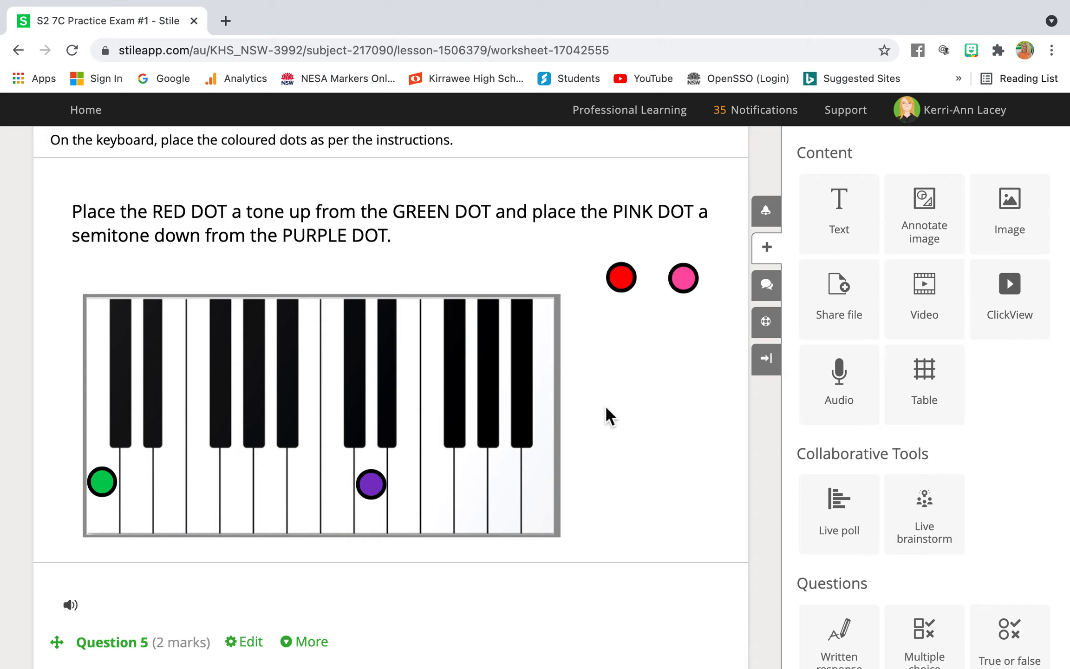
{"action": "scroll", "coordinate": [606, 408], "scroll_direction": "down", "scroll_amount": 15}
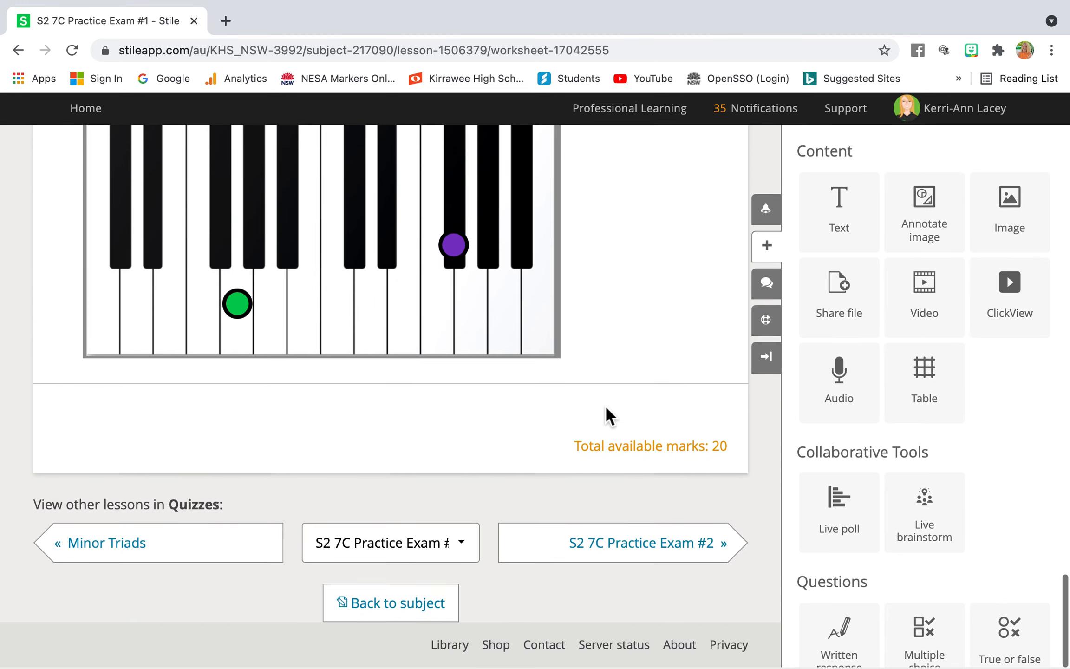
{"action": "scroll", "coordinate": [605, 408], "scroll_direction": "up", "scroll_amount": 20}
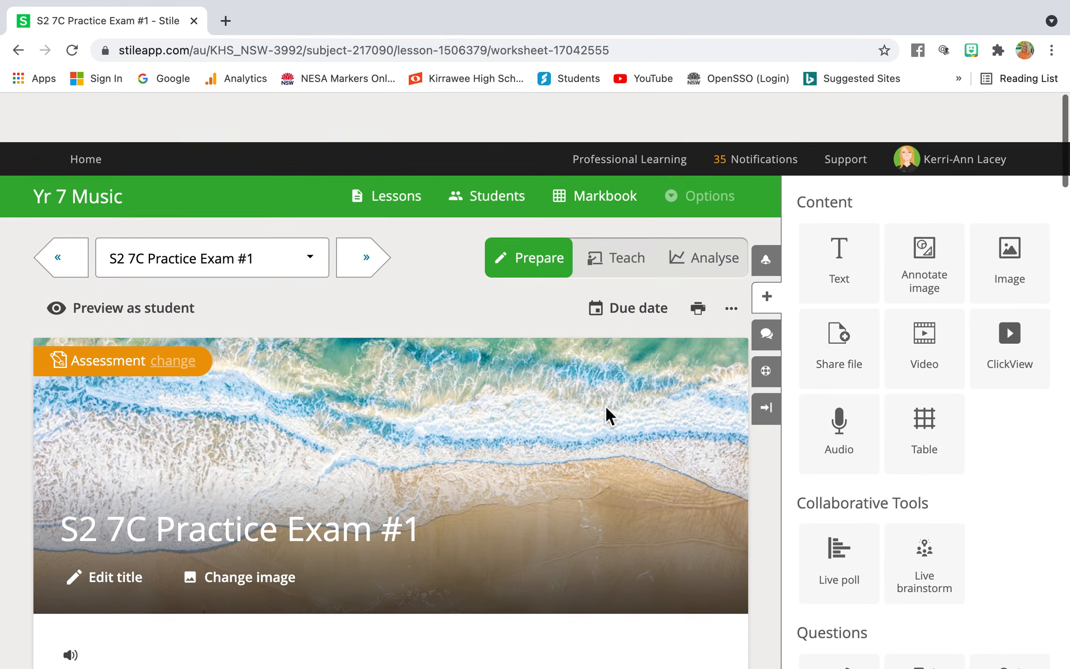
{"action": "scroll", "coordinate": [604, 405], "scroll_direction": "down", "scroll_amount": 1}
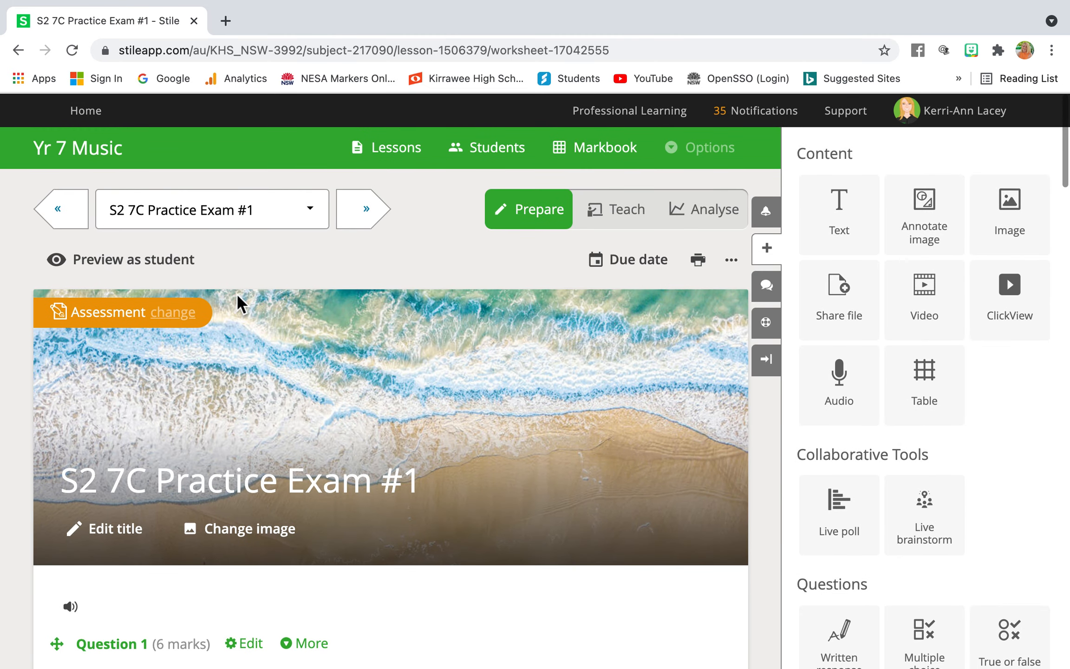
Open S2 7C Practice Exam #2 from the Yr 7 Music lesson list and review its triad questions up to Question 6.
{"action": "left_click", "coordinate": [89, 160]}
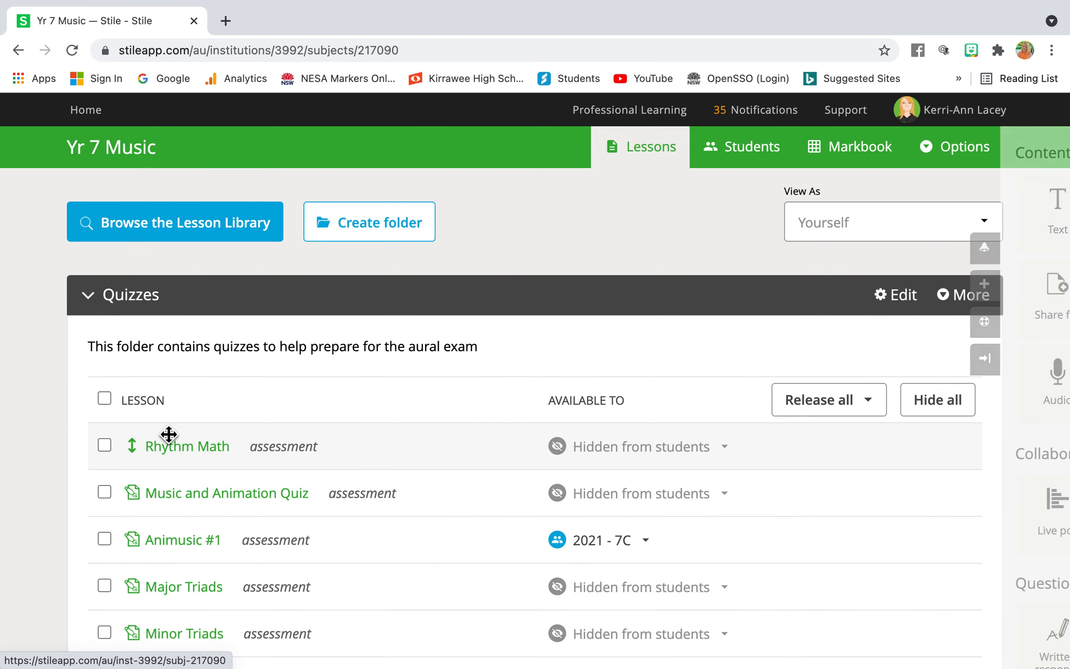
{"action": "scroll", "coordinate": [169, 435], "scroll_direction": "down", "scroll_amount": 5}
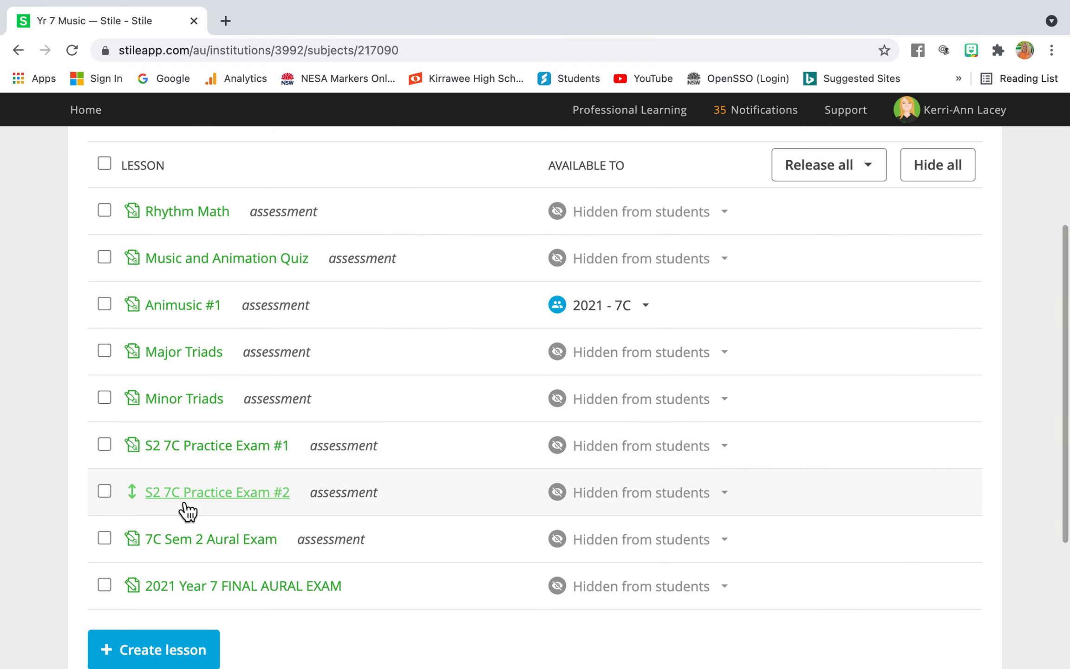
{"action": "left_click", "coordinate": [185, 504]}
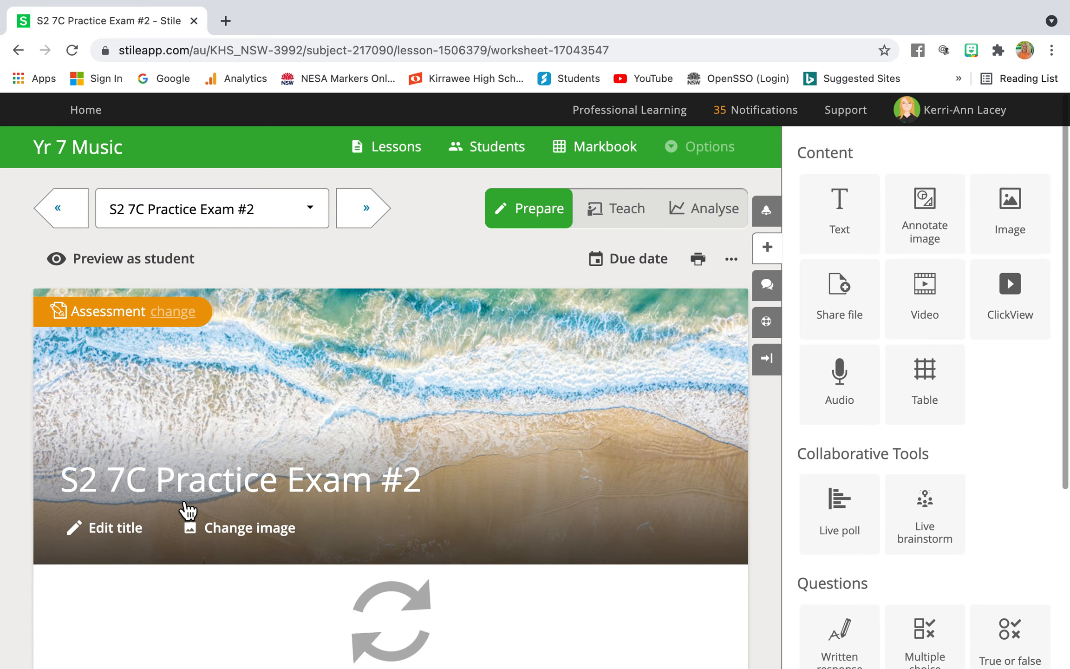
{"action": "scroll", "coordinate": [181, 498], "scroll_direction": "down", "scroll_amount": 10}
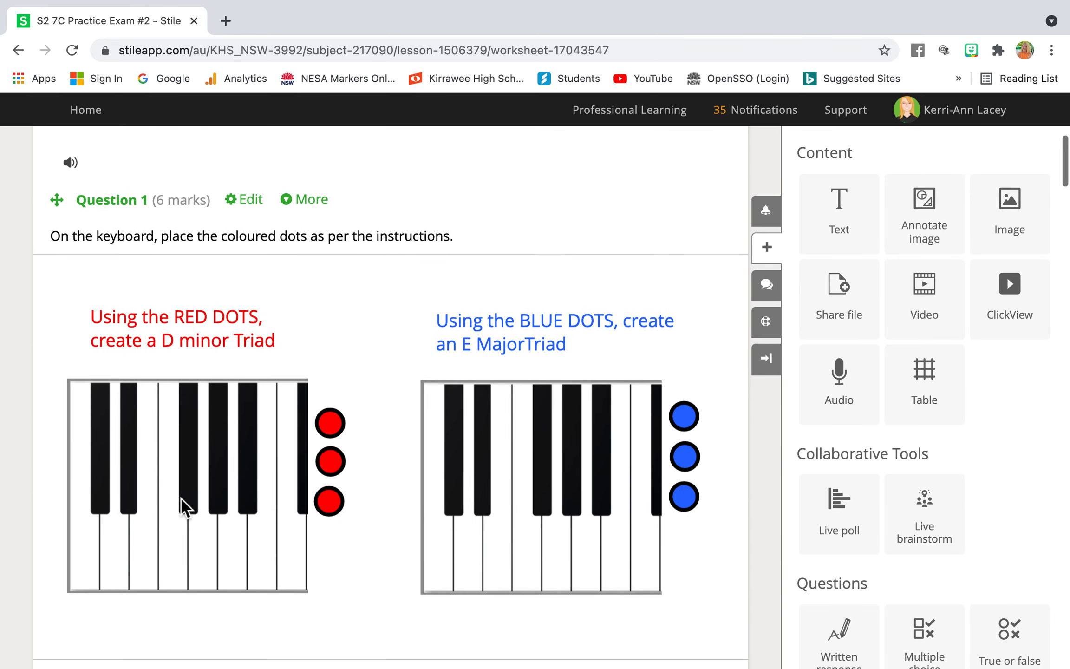
{"action": "scroll", "coordinate": [181, 498], "scroll_direction": "down", "scroll_amount": 1}
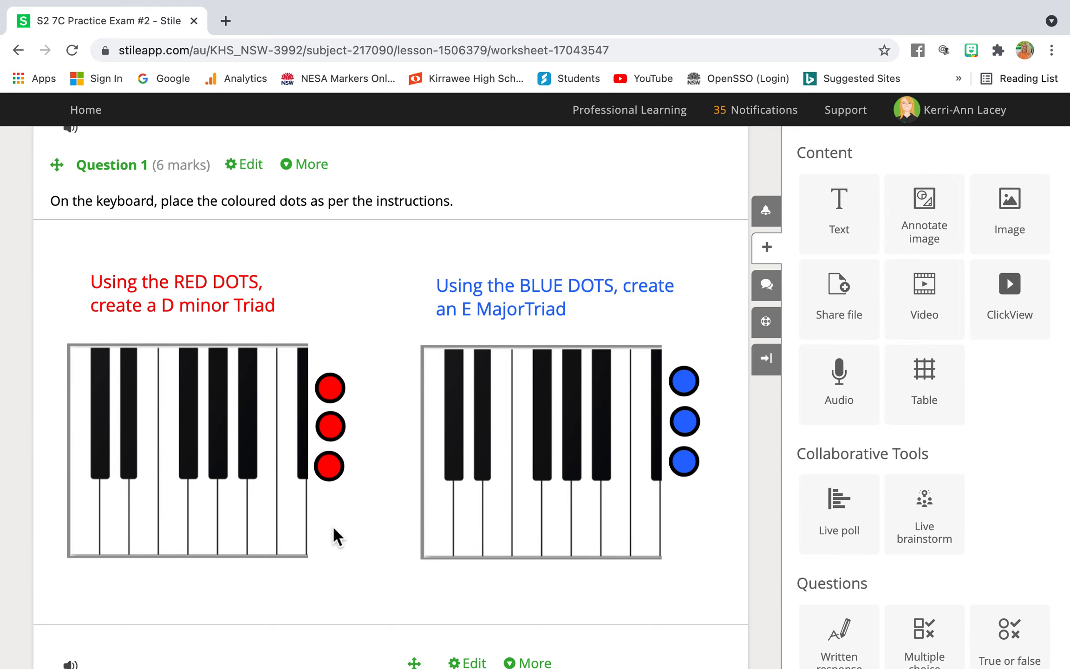
{"action": "scroll", "coordinate": [332, 527], "scroll_direction": "down", "scroll_amount": 10}
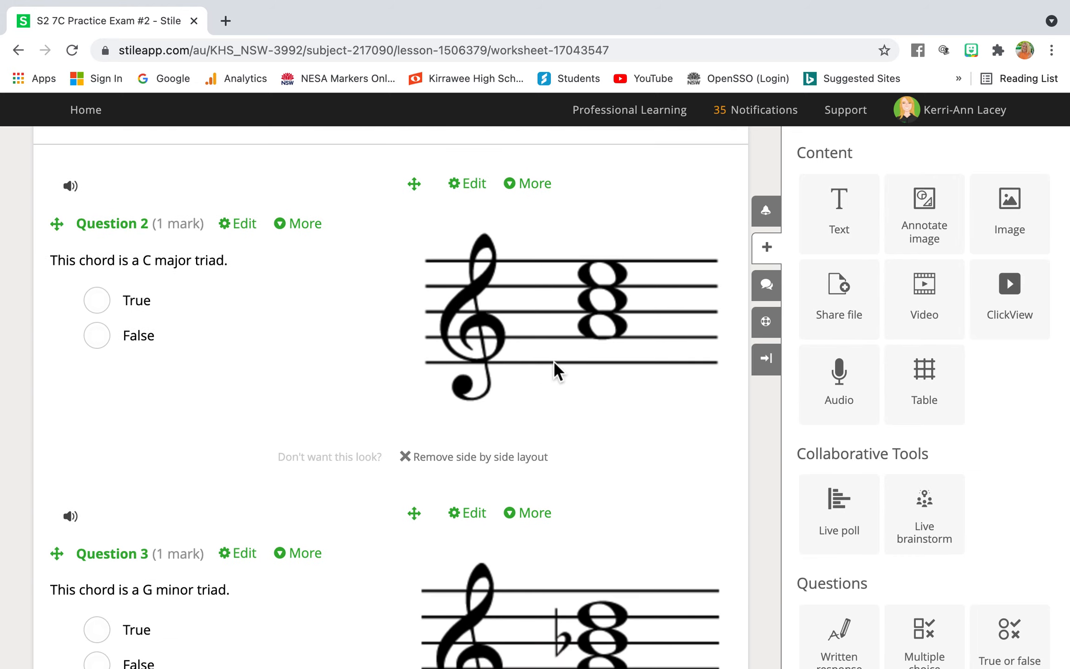
{"action": "scroll", "coordinate": [306, 412], "scroll_direction": "down", "scroll_amount": 18}
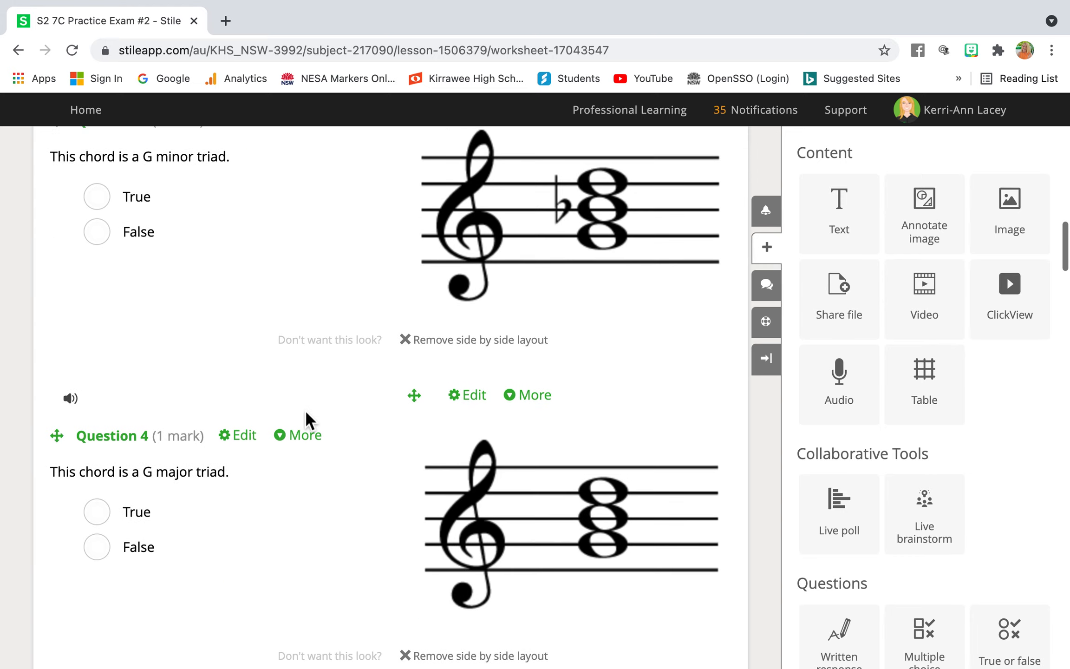
{"action": "scroll", "coordinate": [305, 418], "scroll_direction": "down", "scroll_amount": 9}
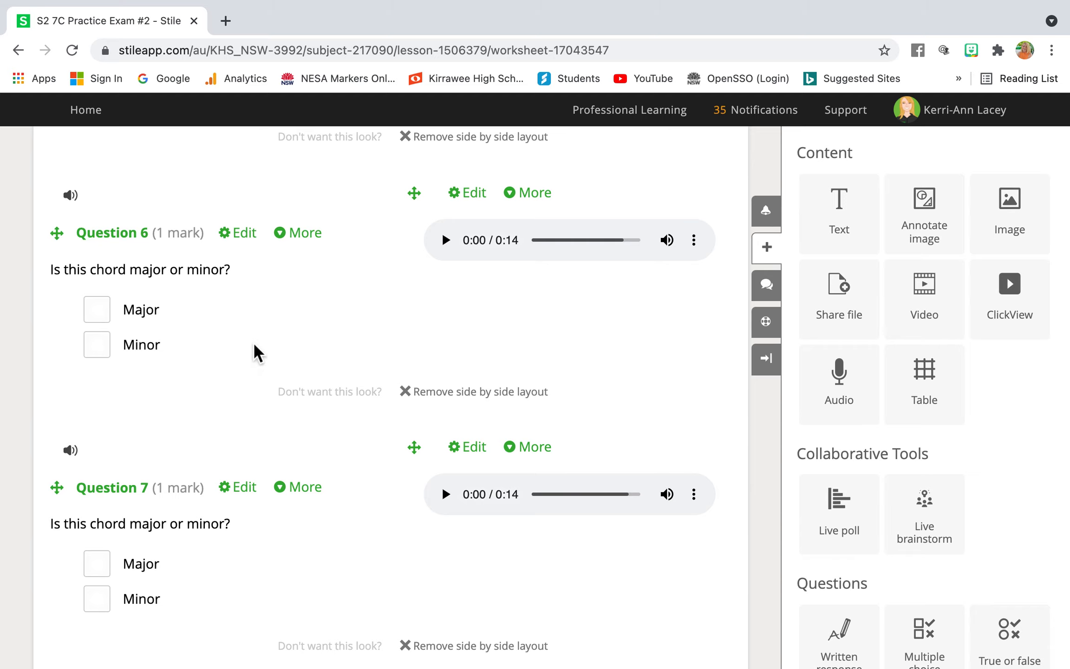
Remove Question 6's side by side layout and rebuild it with the audio clip beside the question.
{"action": "left_click", "coordinate": [308, 239]}
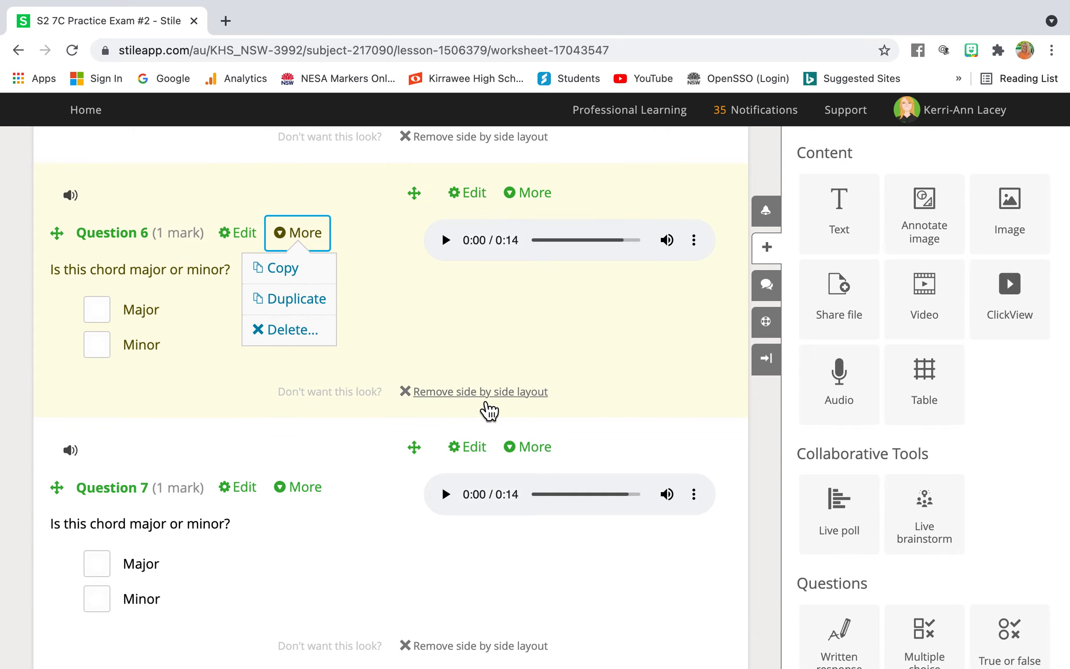
{"action": "left_click", "coordinate": [473, 392]}
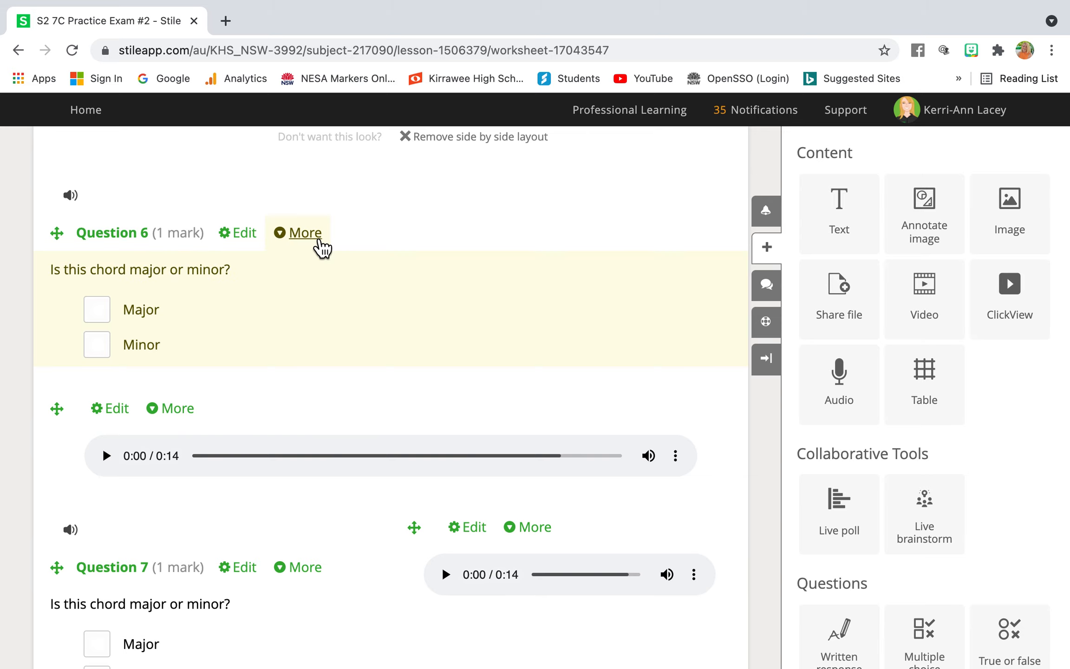
{"action": "left_click", "coordinate": [314, 236]}
{"action": "left_click", "coordinate": [319, 369]}
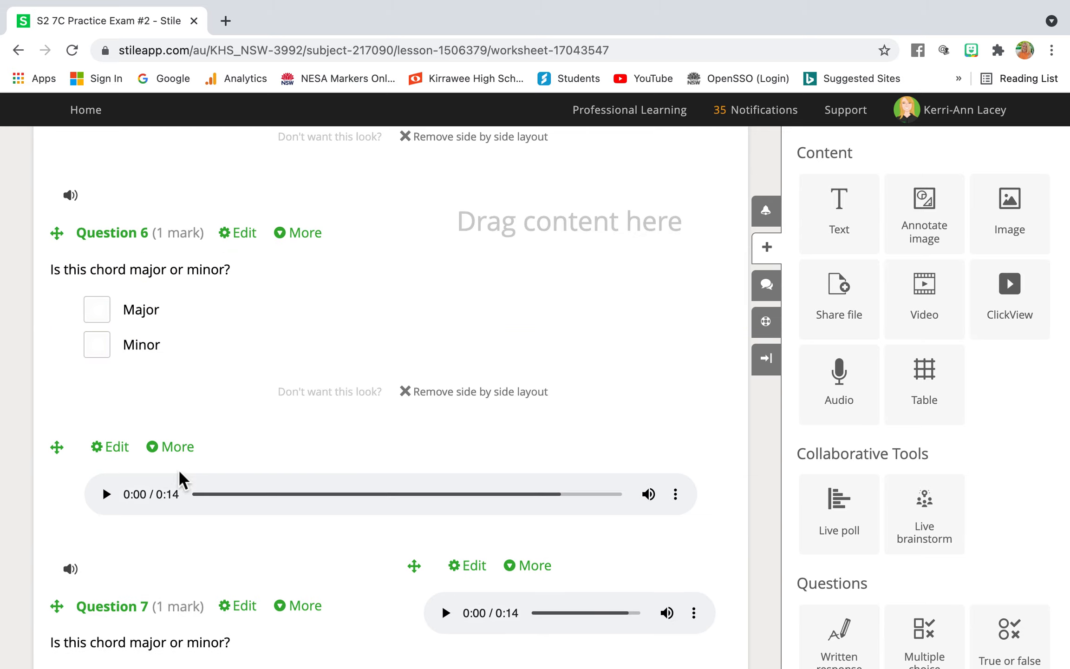
{"action": "left_click_drag", "start_coordinate": [65, 450], "coordinate": [468, 270]}
Look through the rest of Practice Exam #2, examining the melodic dictation keyboards and the melody recognition question, and return to its title.
{"action": "scroll", "coordinate": [511, 322], "scroll_direction": "down", "scroll_amount": 8}
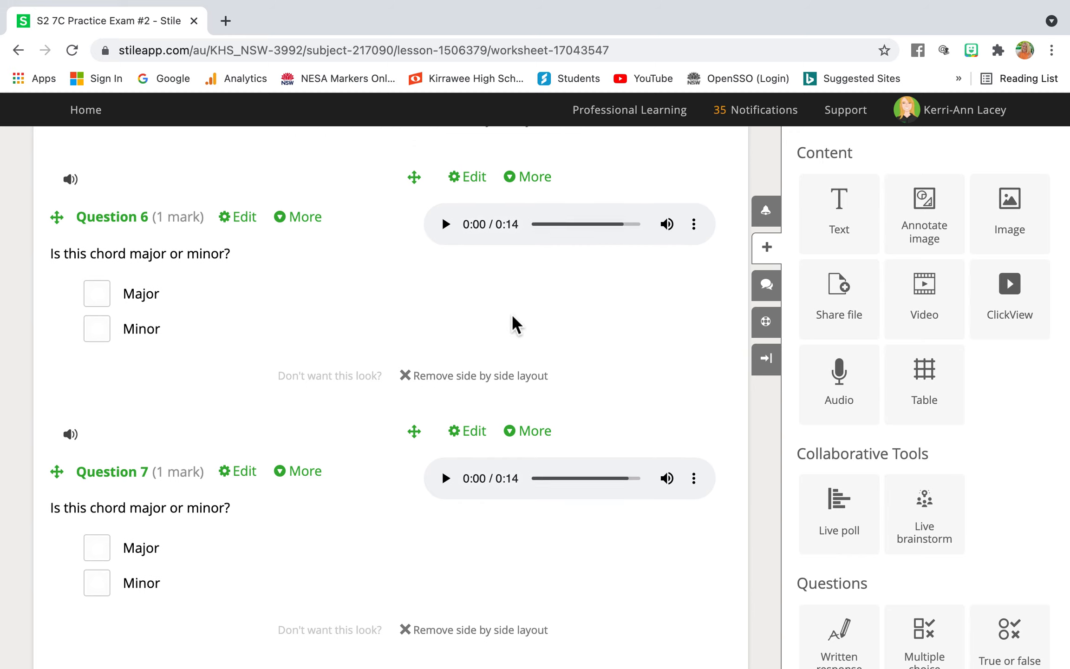
{"action": "scroll", "coordinate": [519, 325], "scroll_direction": "down", "scroll_amount": 12}
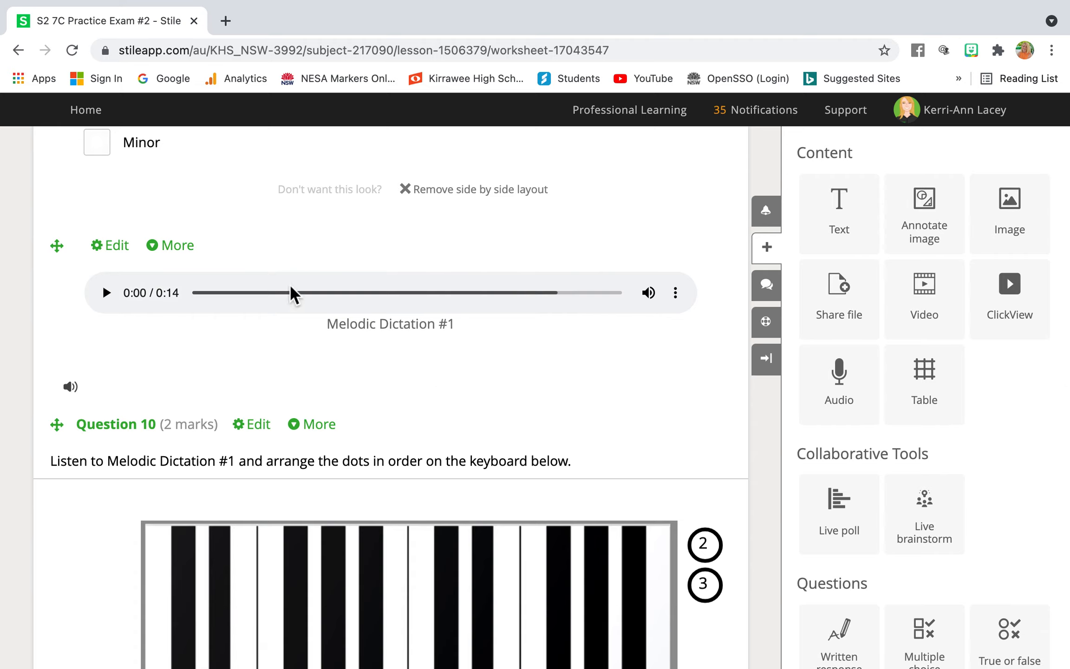
{"action": "scroll", "coordinate": [521, 387], "scroll_direction": "down", "scroll_amount": 5}
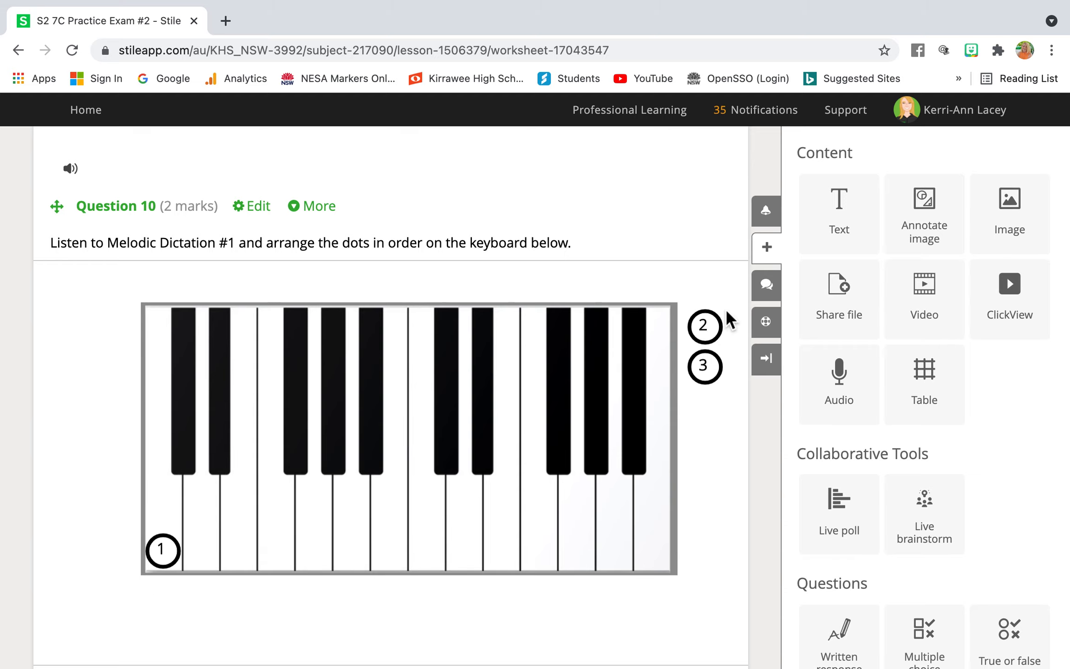
{"action": "scroll", "coordinate": [450, 294], "scroll_direction": "up", "scroll_amount": 4}
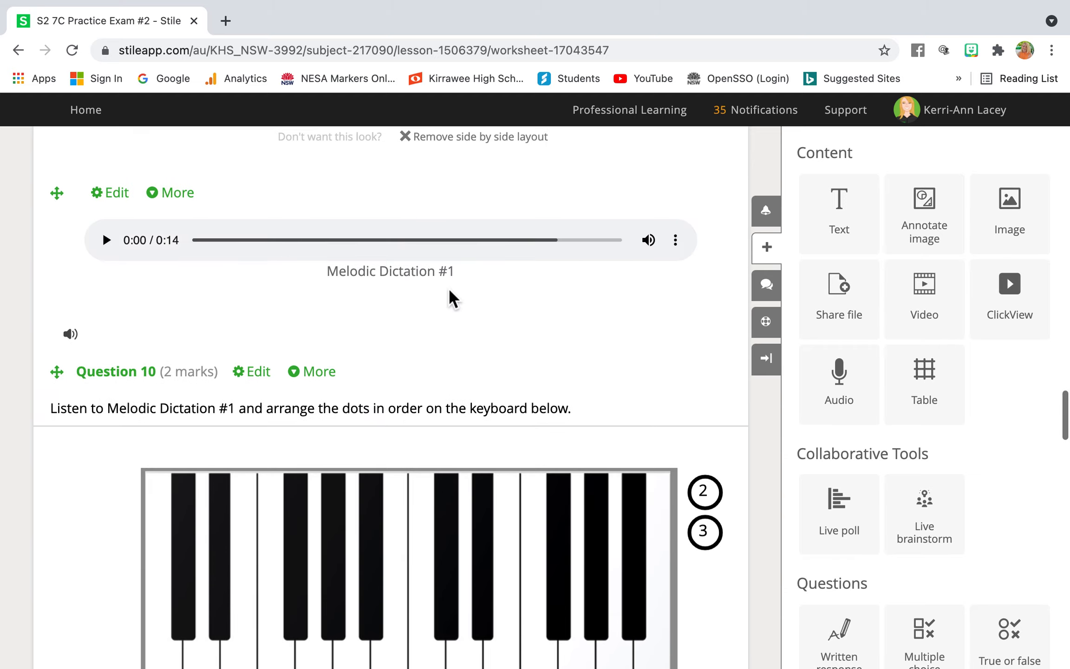
{"action": "scroll", "coordinate": [534, 321], "scroll_direction": "down", "scroll_amount": 4}
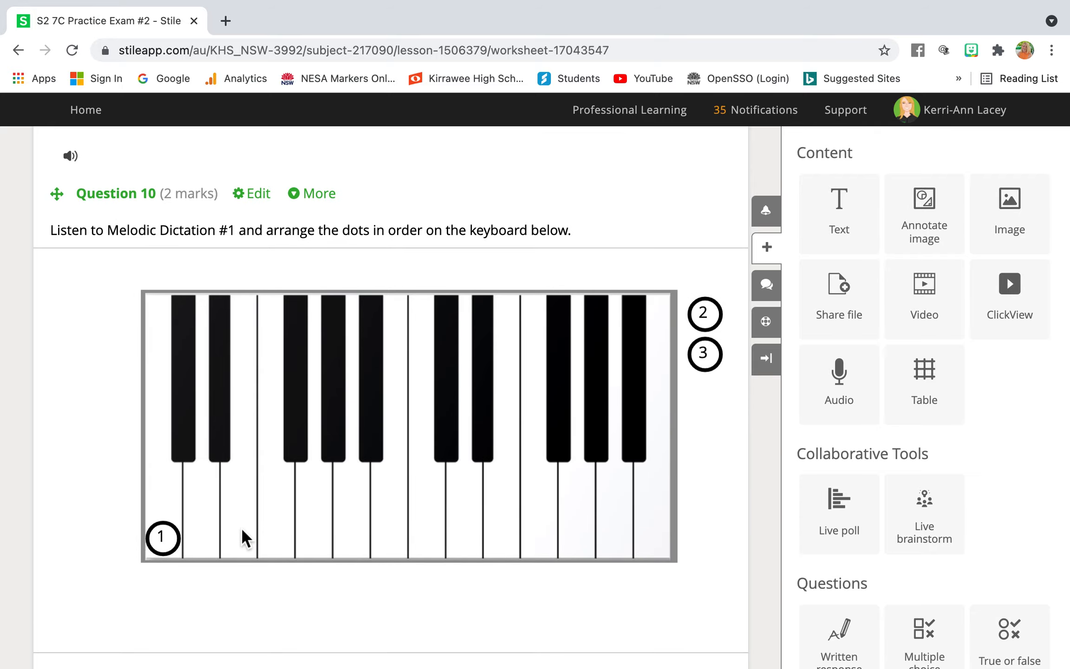
{"action": "scroll", "coordinate": [327, 469], "scroll_direction": "down", "scroll_amount": 9}
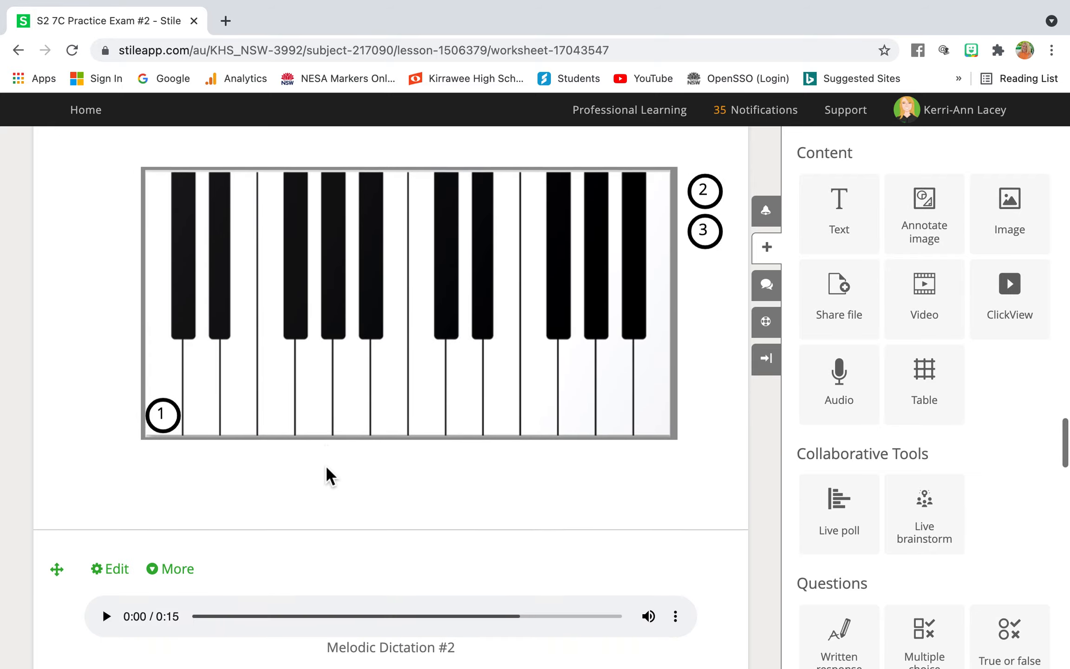
{"action": "scroll", "coordinate": [326, 469], "scroll_direction": "down", "scroll_amount": 6}
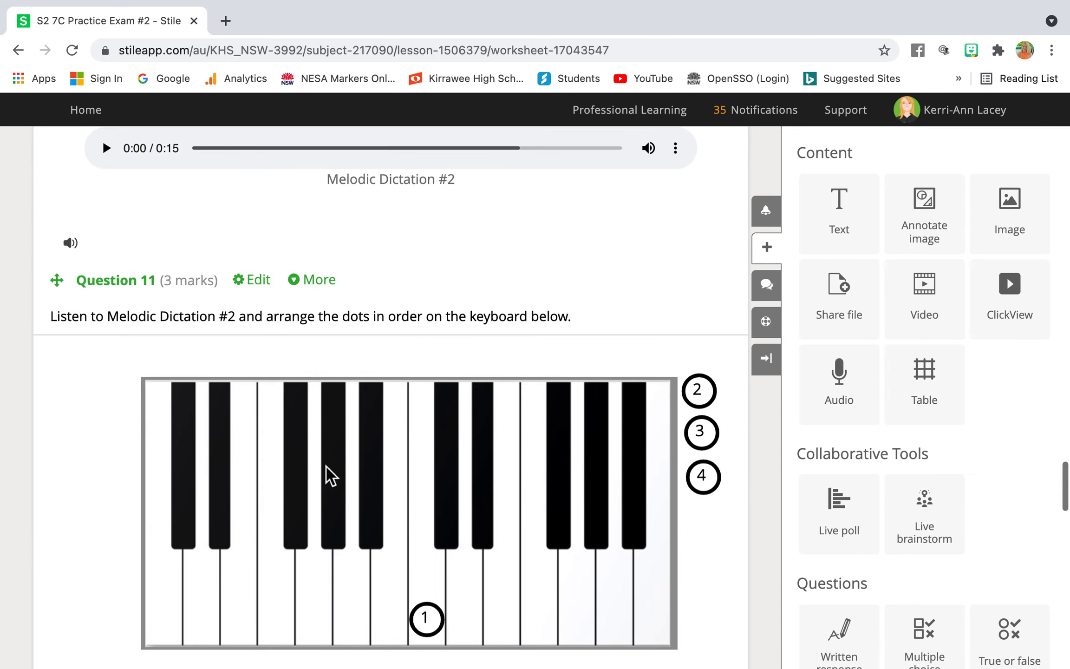
{"action": "scroll", "coordinate": [326, 469], "scroll_direction": "down", "scroll_amount": 20}
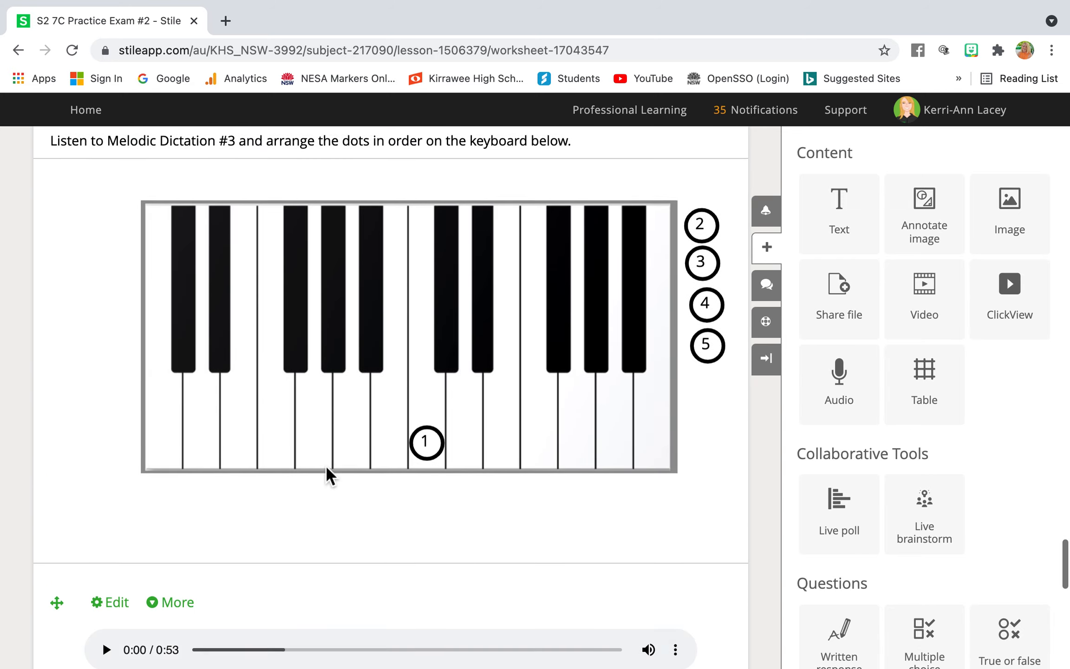
{"action": "scroll", "coordinate": [326, 469], "scroll_direction": "down", "scroll_amount": 11}
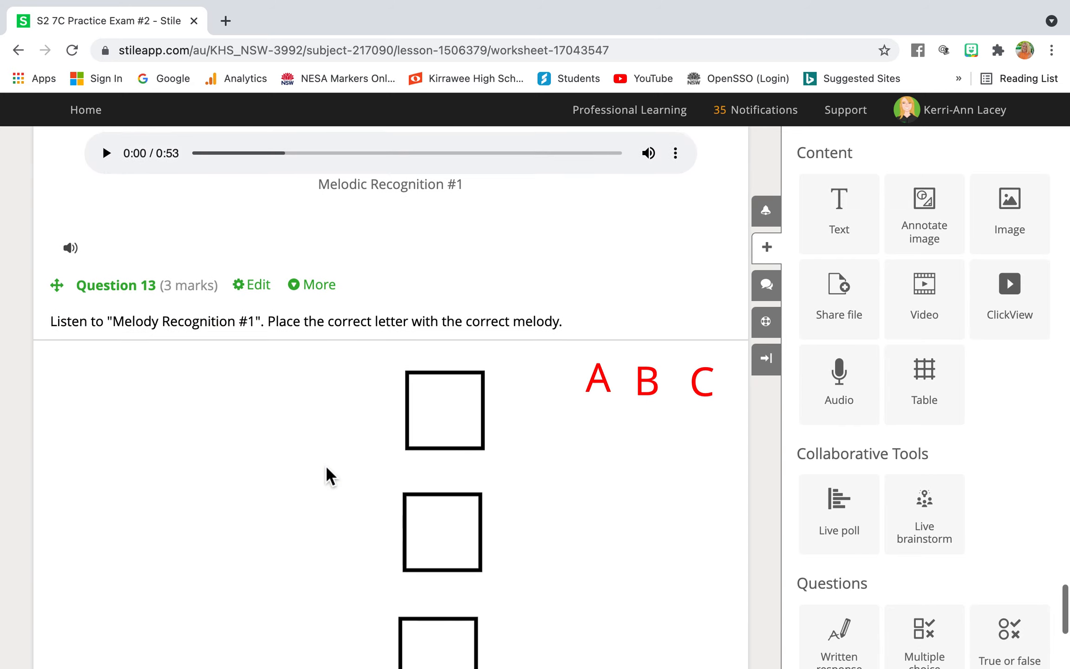
{"action": "scroll", "coordinate": [326, 469], "scroll_direction": "down", "scroll_amount": 2}
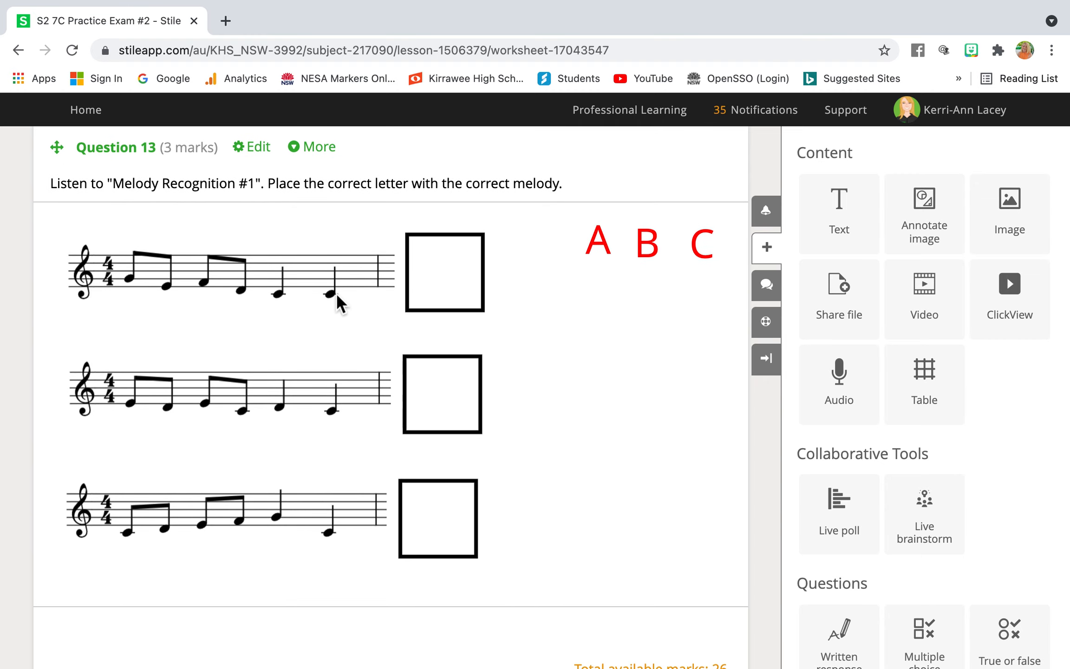
{"action": "scroll", "coordinate": [399, 534], "scroll_direction": "down", "scroll_amount": 4}
{"action": "scroll", "coordinate": [399, 534], "scroll_direction": "down", "scroll_amount": 1}
{"action": "scroll", "coordinate": [400, 534], "scroll_direction": "up", "scroll_amount": 18}
{"action": "scroll", "coordinate": [399, 534], "scroll_direction": "up", "scroll_amount": 20}
{"action": "scroll", "coordinate": [399, 534], "scroll_direction": "up", "scroll_amount": 20}
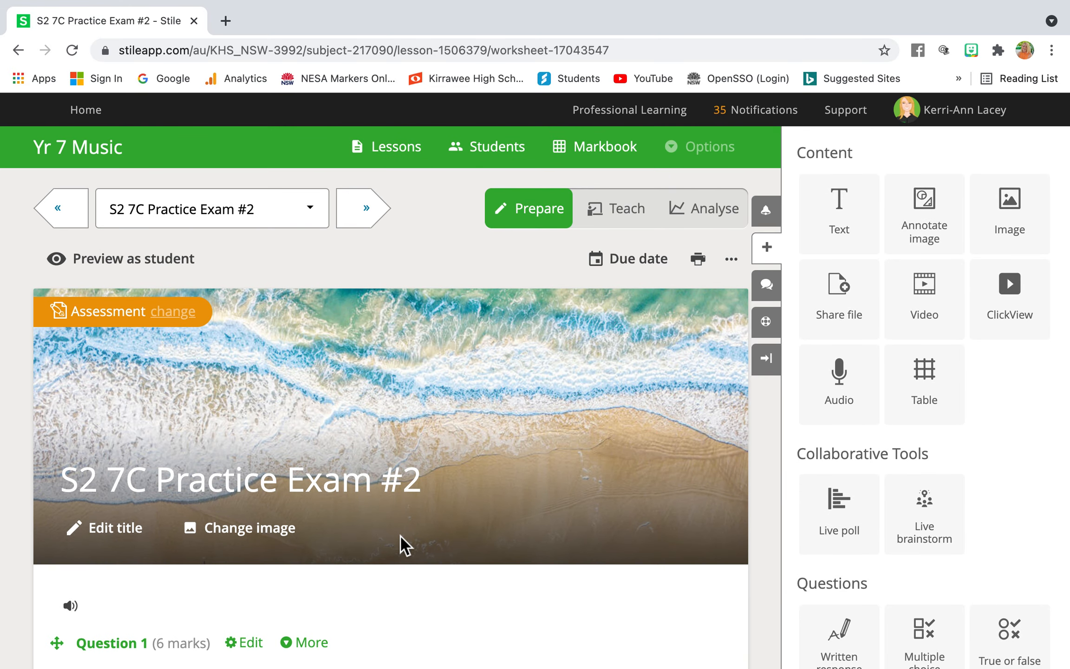